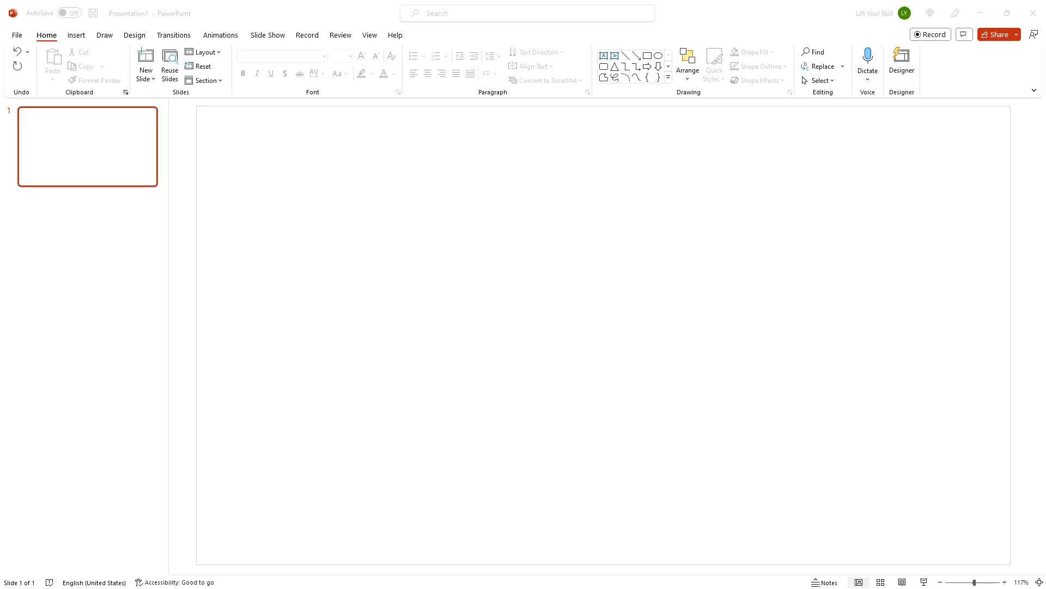
Step: Insert an online 3D model of a yellow car found by searching the 3D model library for car
left_click(78, 35)
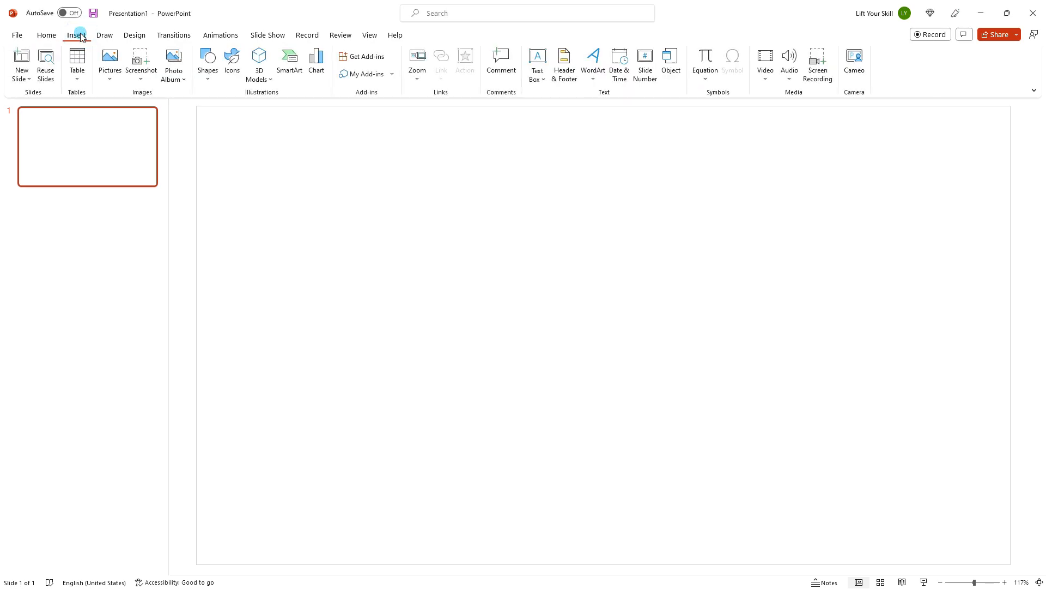
left_click(260, 56)
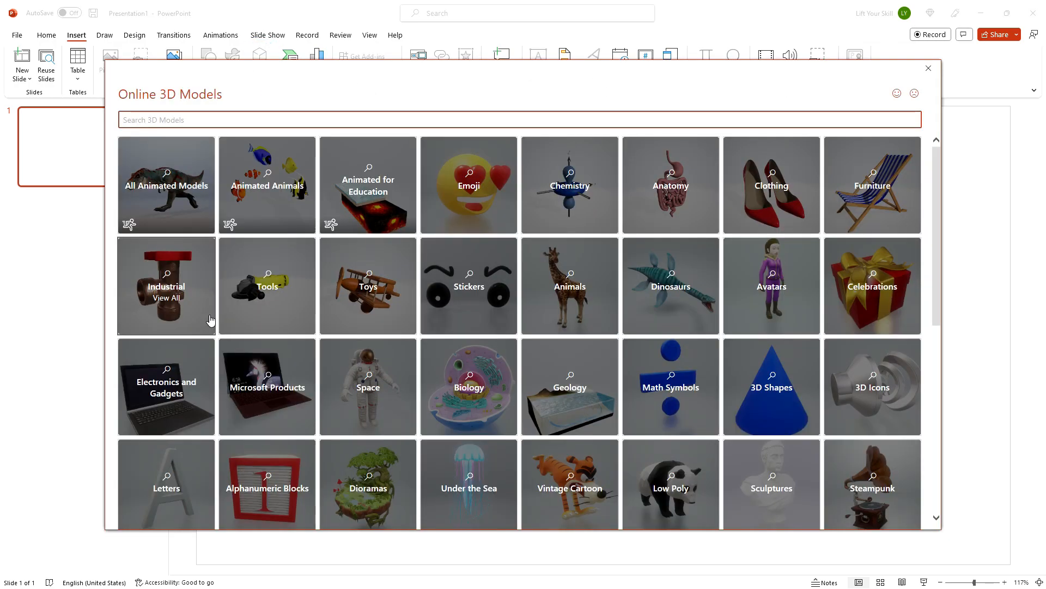
left_click(254, 122)
type("ca")
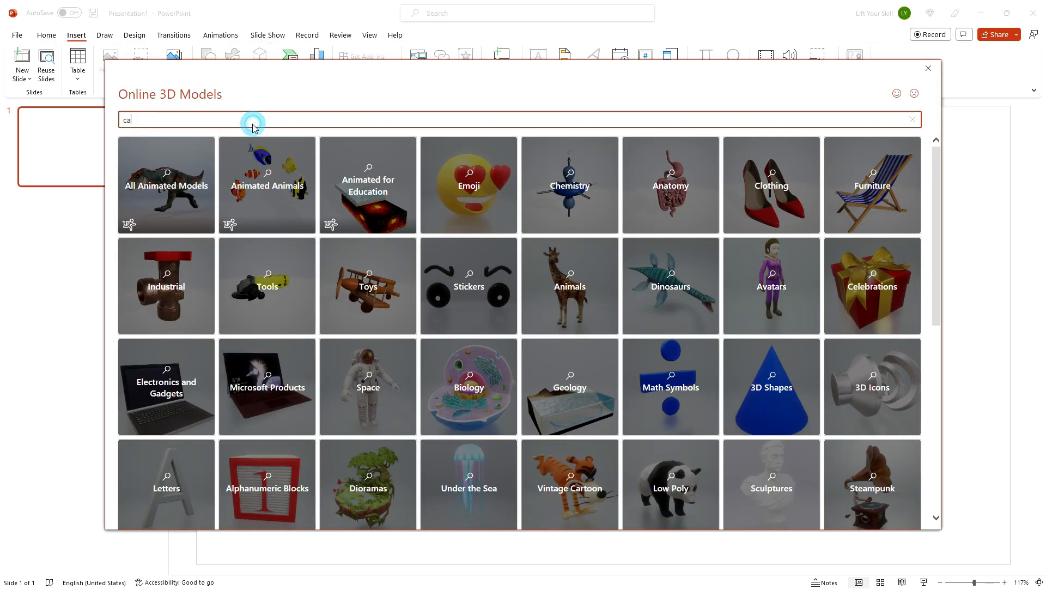
type("r")
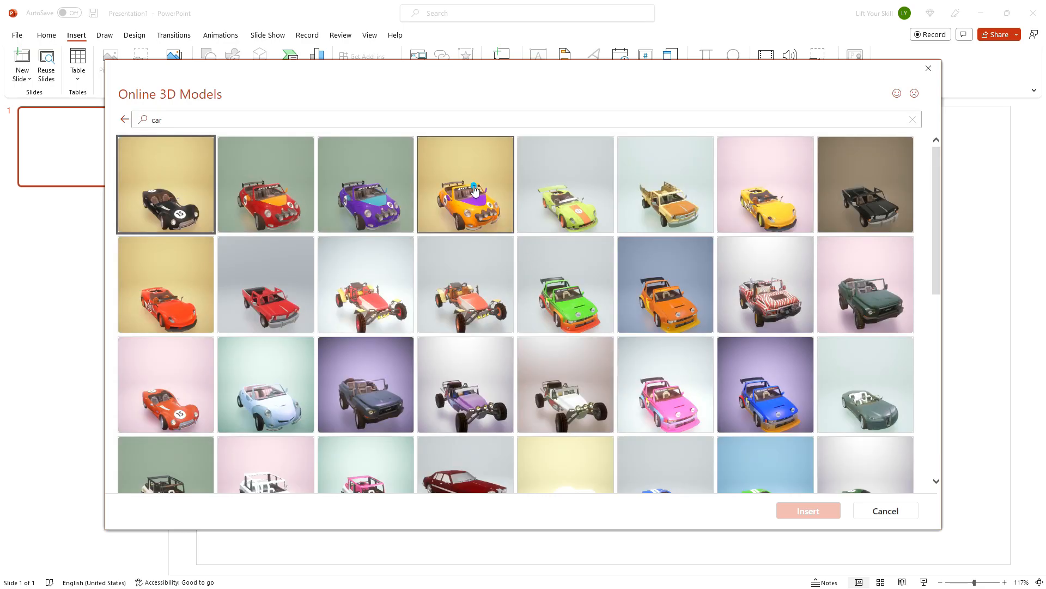
left_click(475, 190)
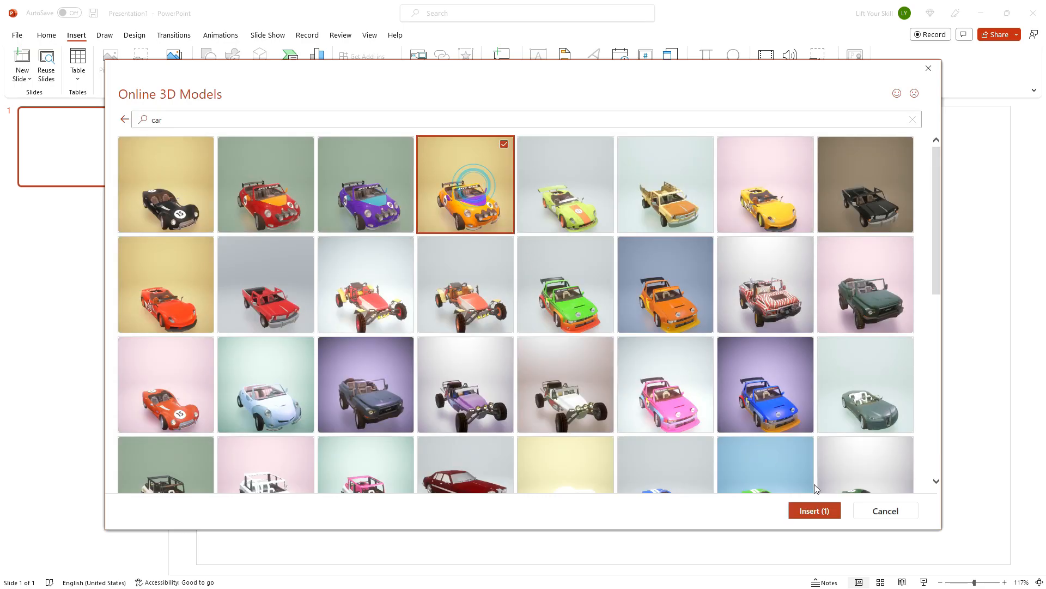
left_click(810, 510)
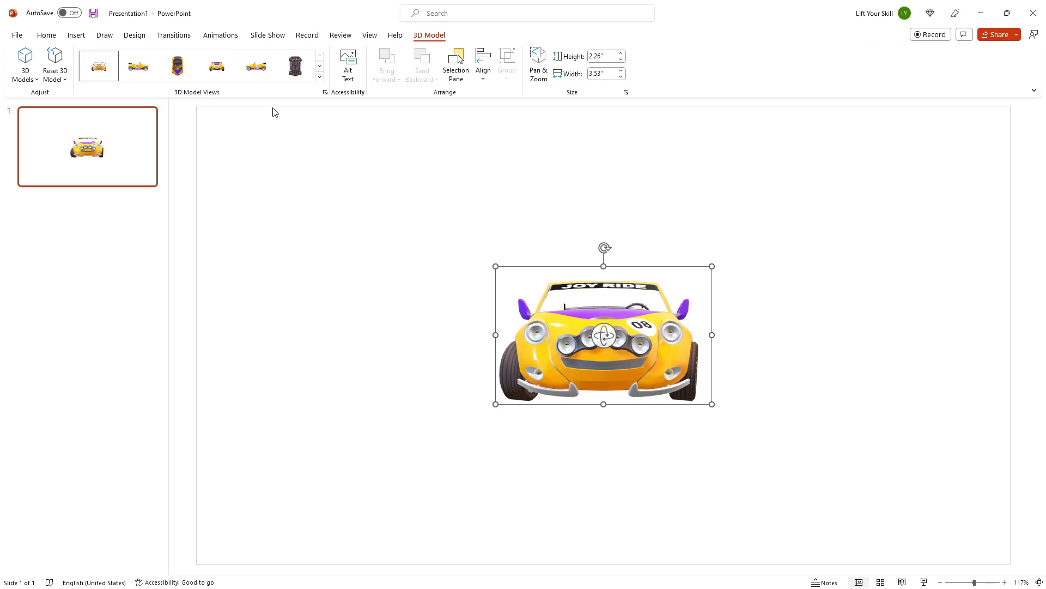
Step: Apply the Jump & Turn animation to the car model and rotate the model to a side view
left_click(231, 36)
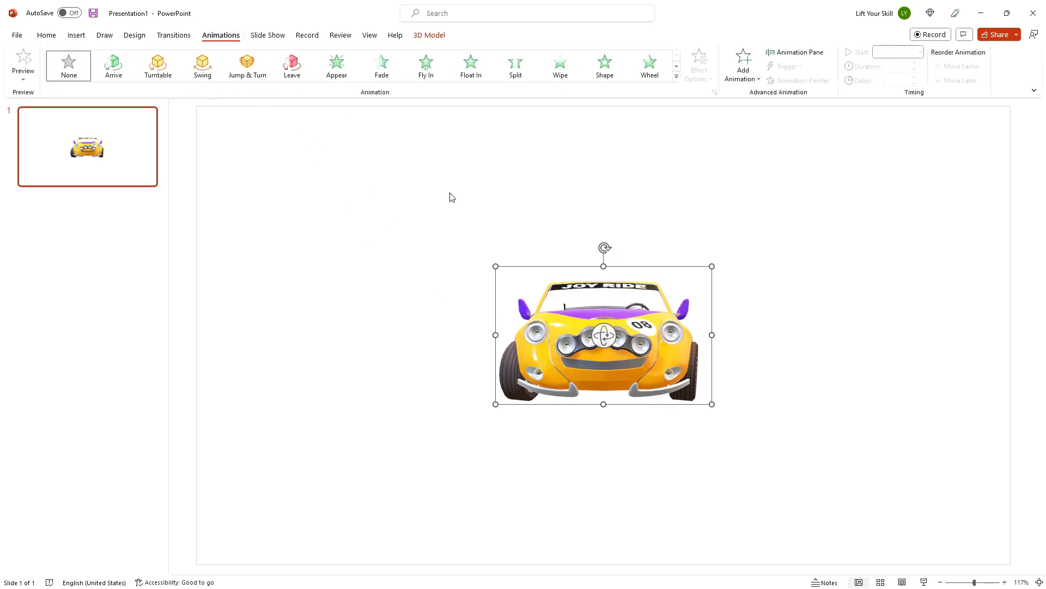
left_click(256, 69)
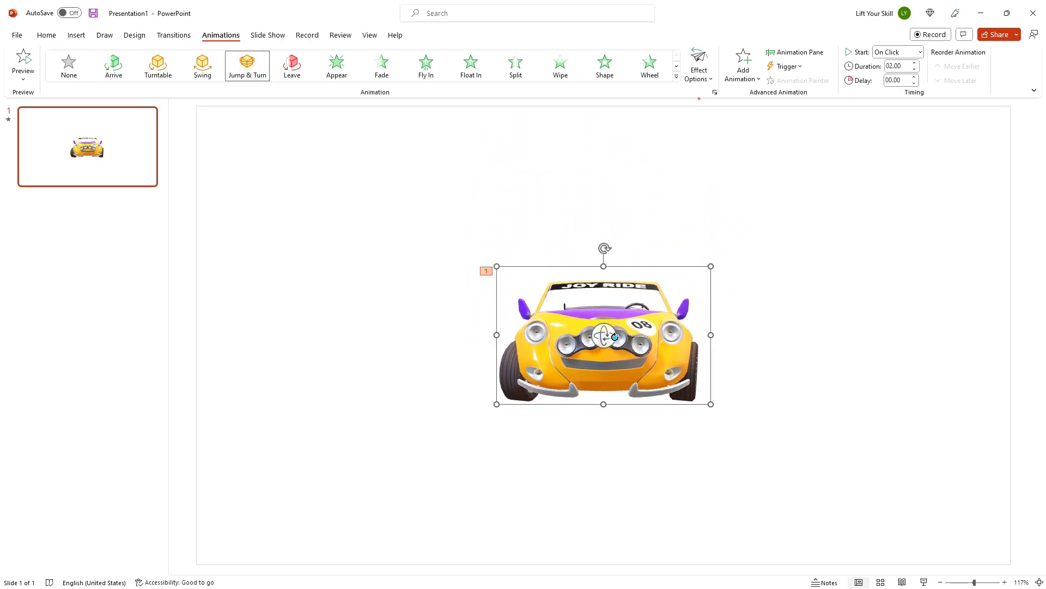
left_click_drag(478, 329, 445, 345)
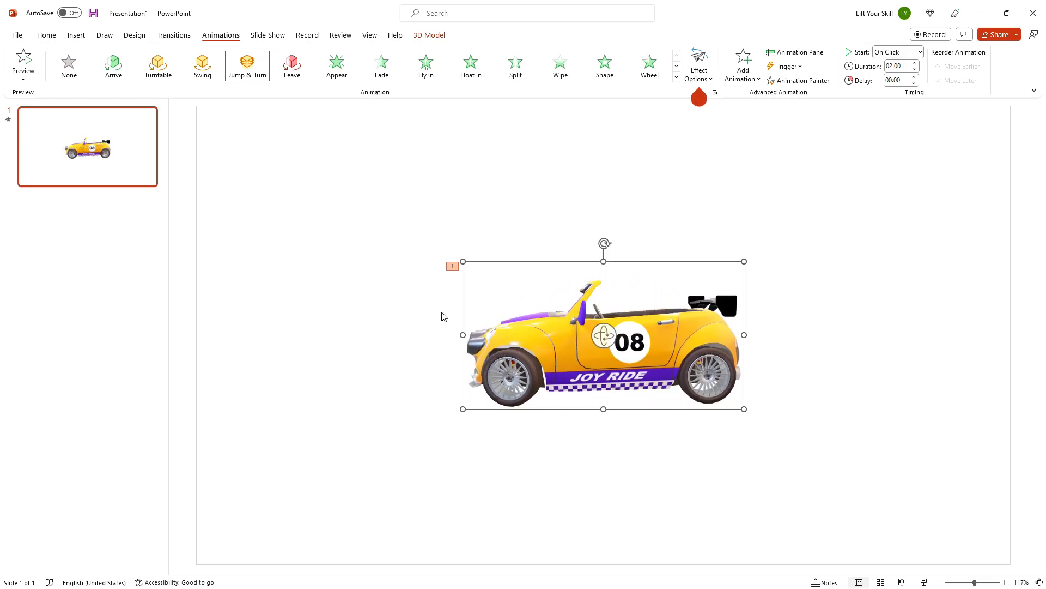
Step: Open the animated GIF export options and enable a transparent background
left_click(400, 263)
left_click(17, 35)
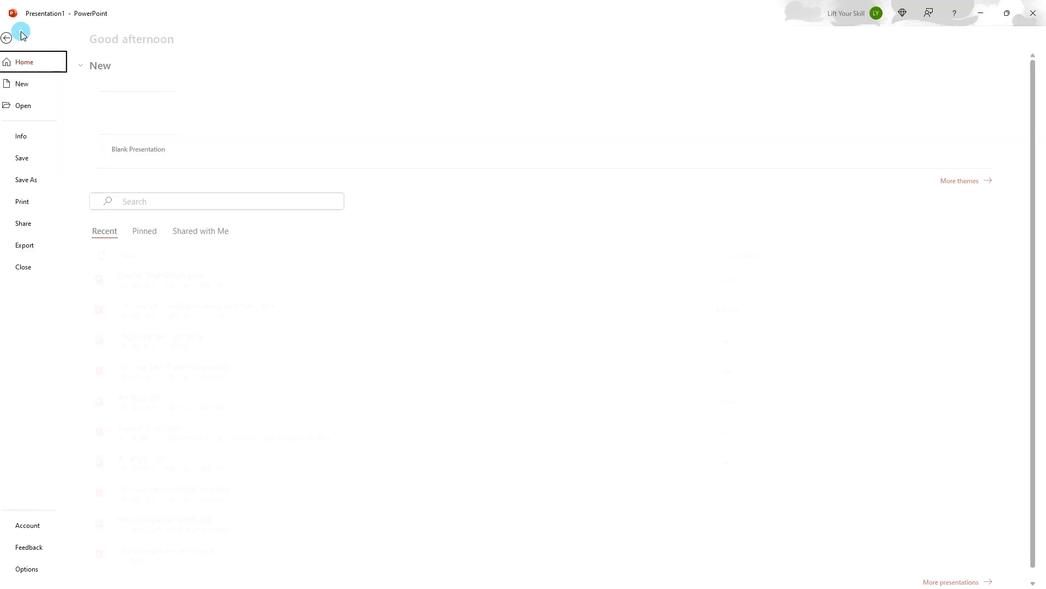
left_click(45, 244)
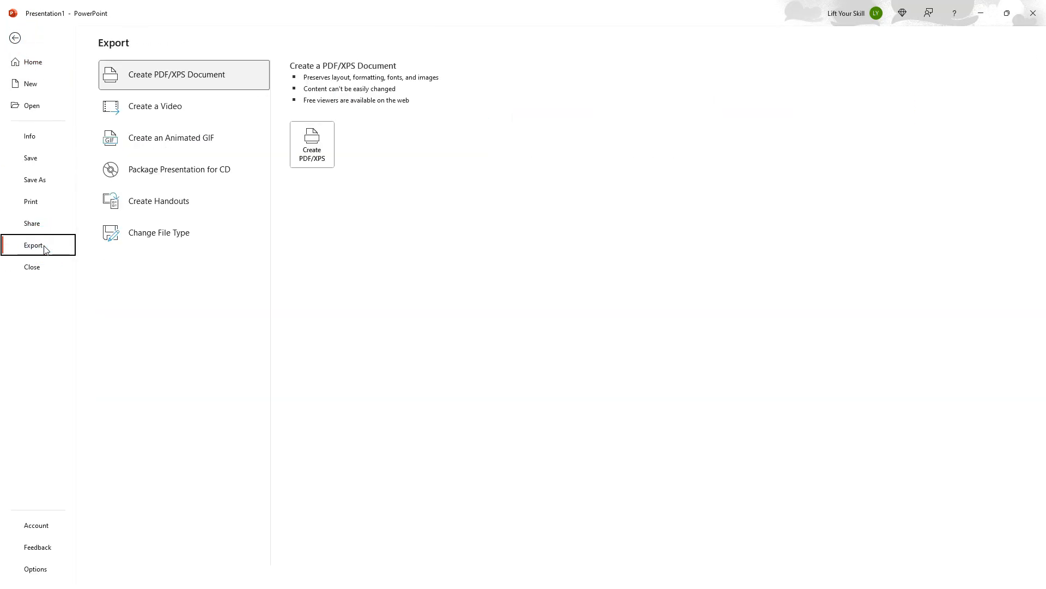
left_click(166, 137)
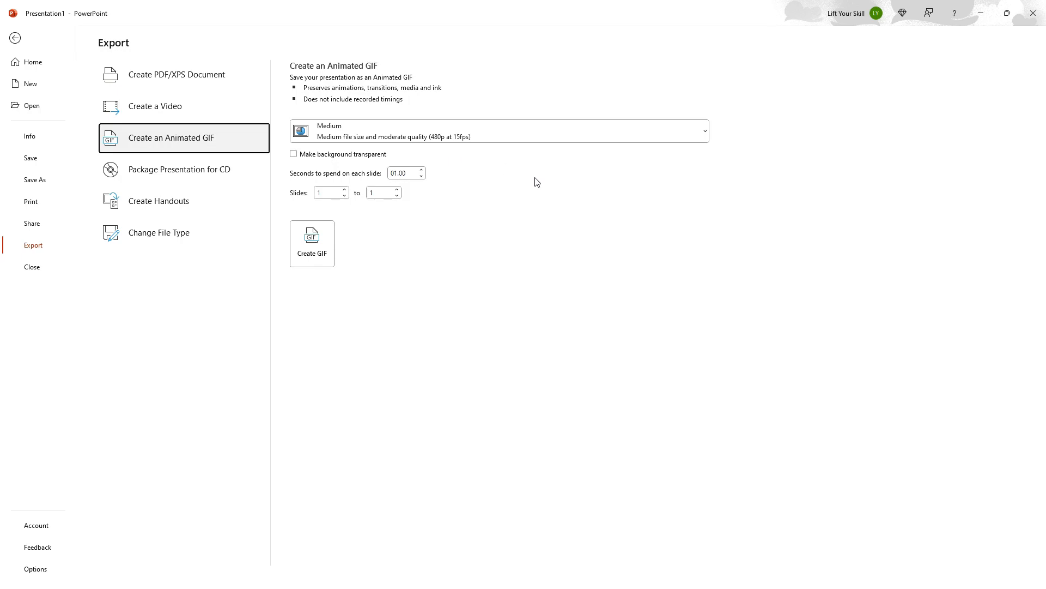
left_click(692, 136)
key("Escape")
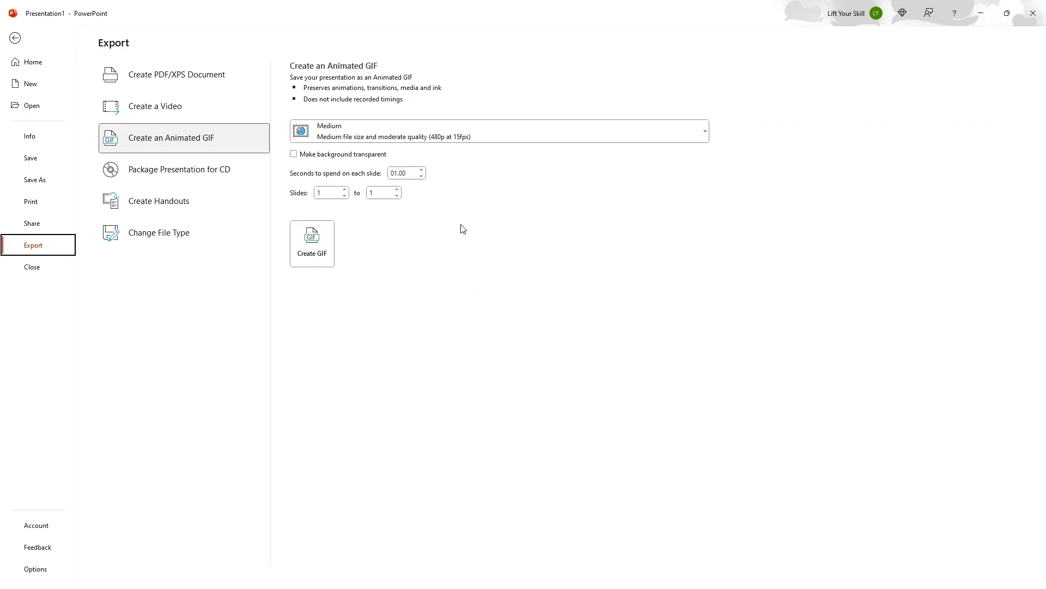
left_click(293, 155)
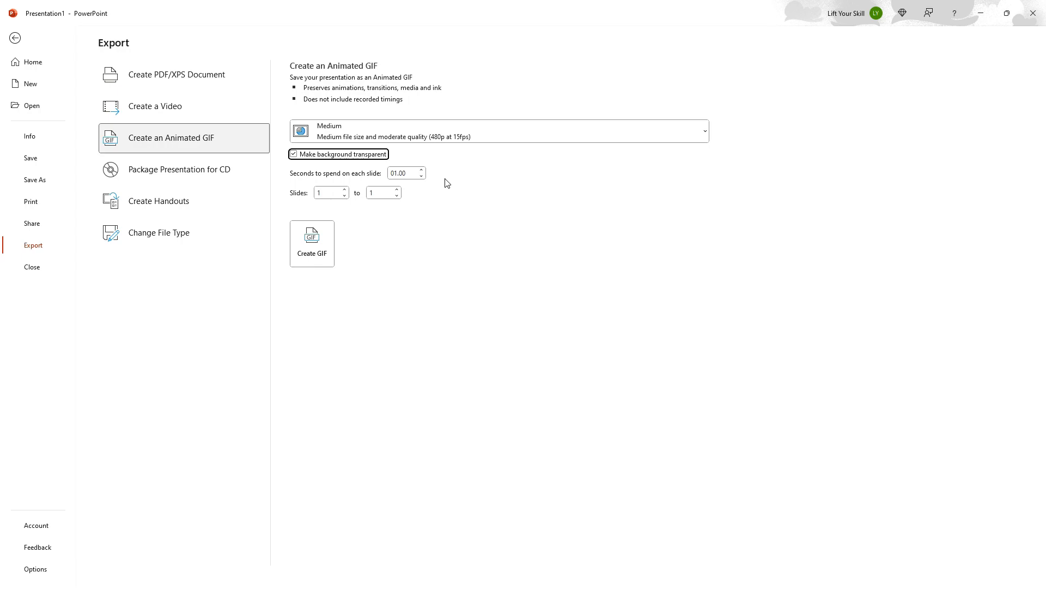
Step: Set the seconds to spend on each slide to 3
left_click(394, 174)
left_click(421, 176)
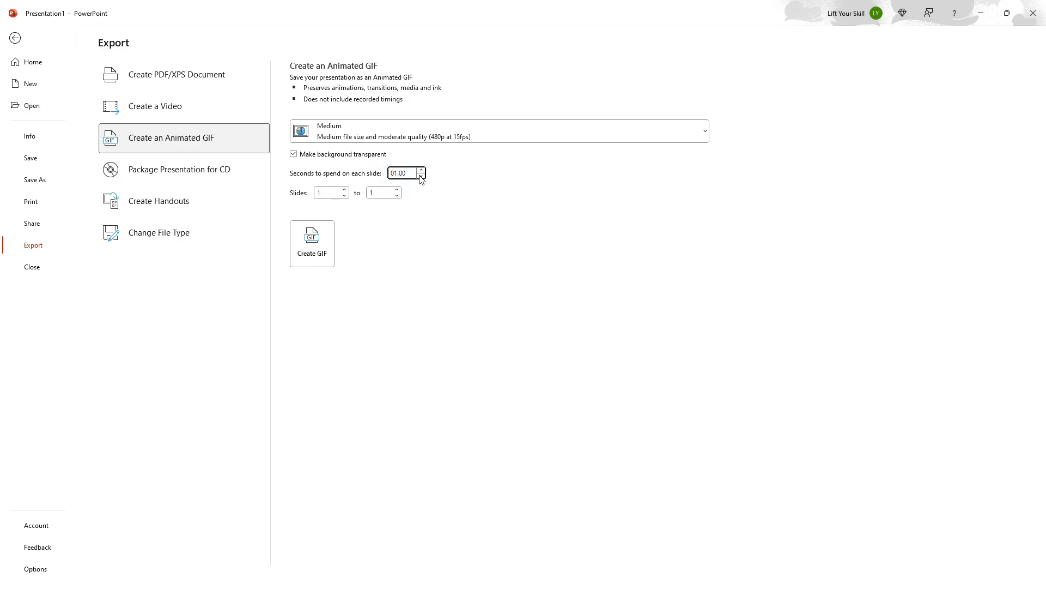
key("Delete")
type("3")
Step: Create the GIF and save it as Car in the Animated GIFs folder
left_click(322, 252)
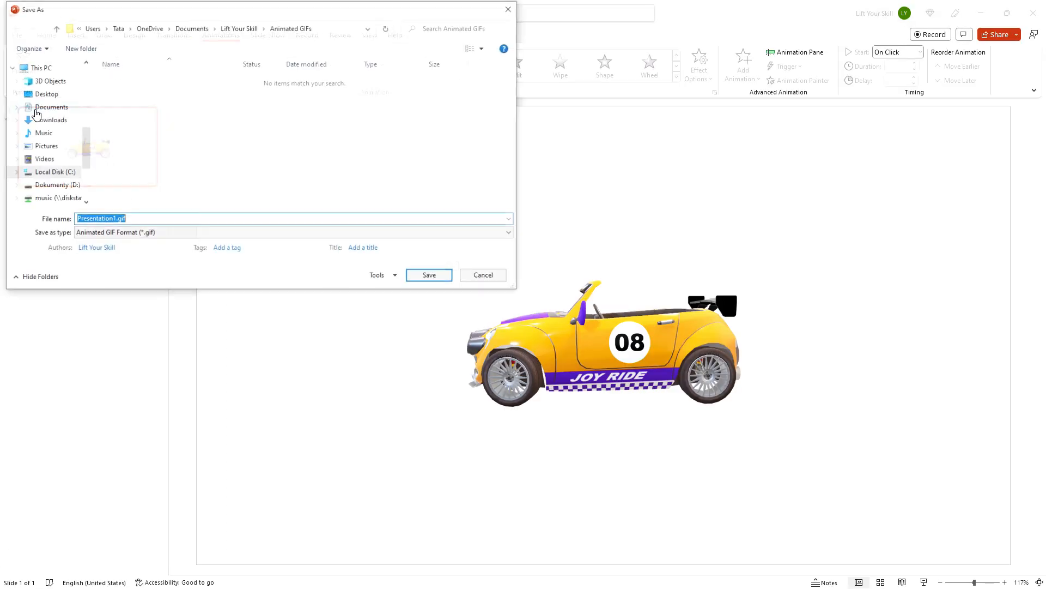
scroll(39, 123, "up", 2)
scroll(39, 122, "up", 2)
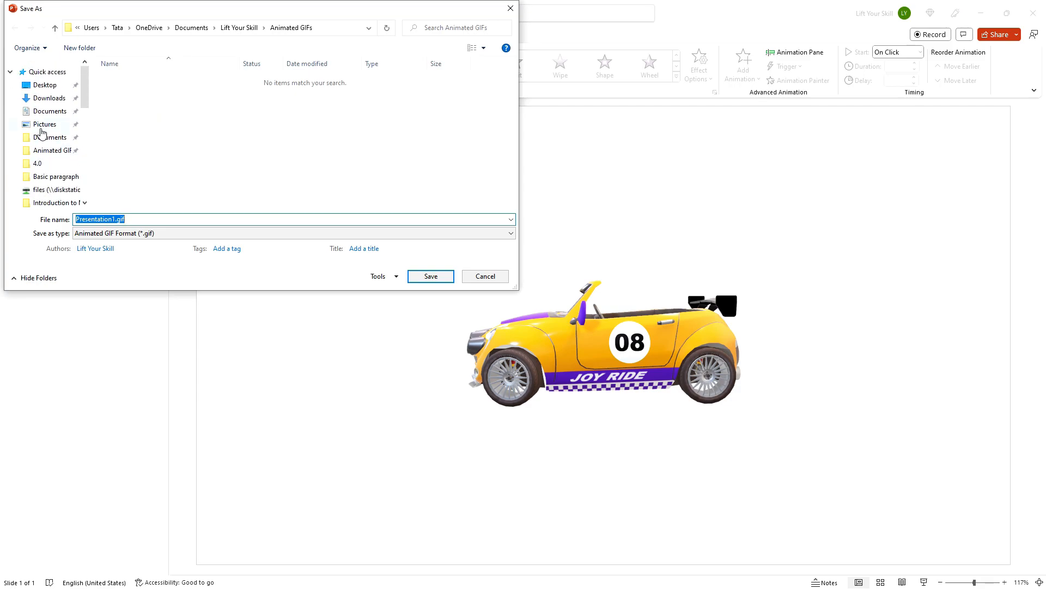
left_click(48, 153)
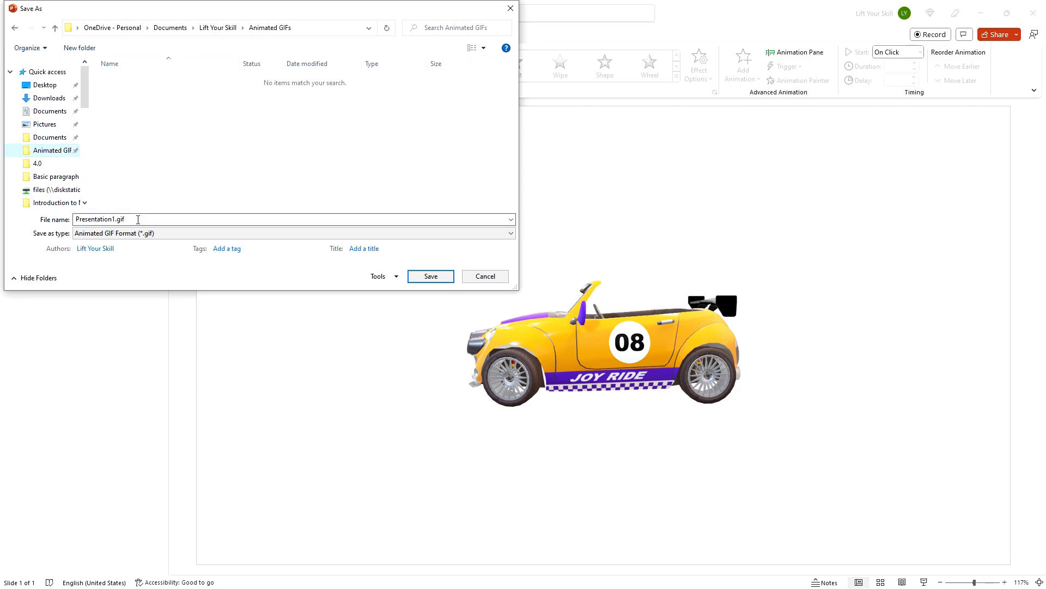
left_click(140, 220)
type("Car")
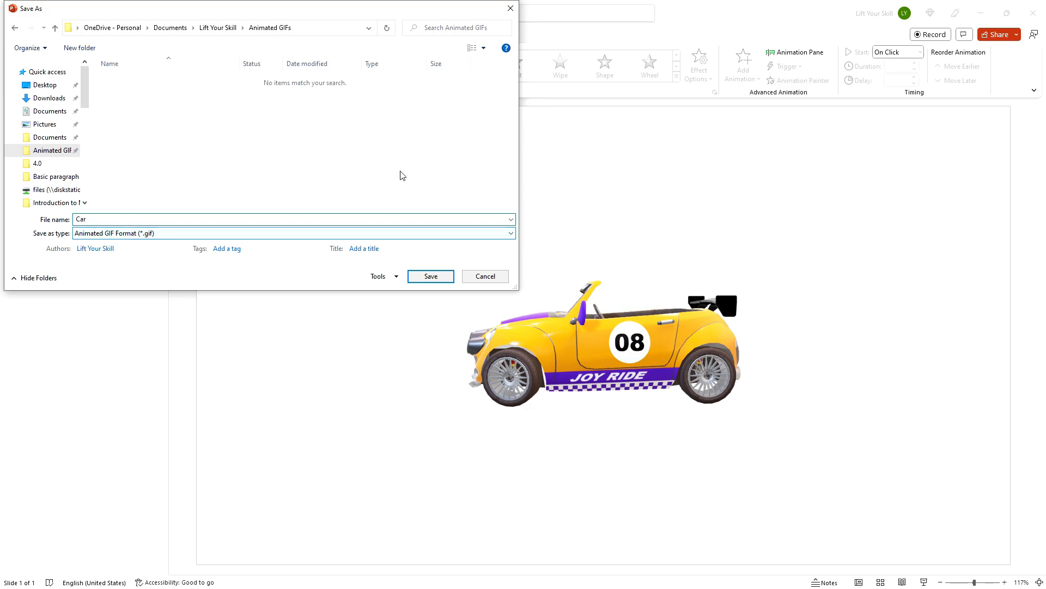
left_click(438, 275)
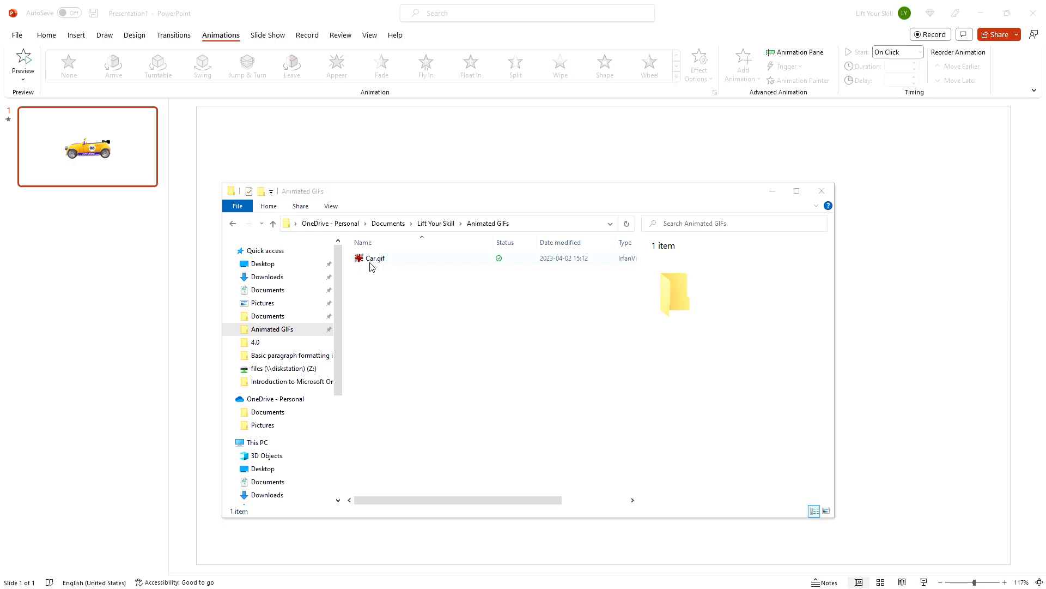
Step: Open the exported Car.gif in an image viewer to check it, then close the viewer
double_click(370, 259)
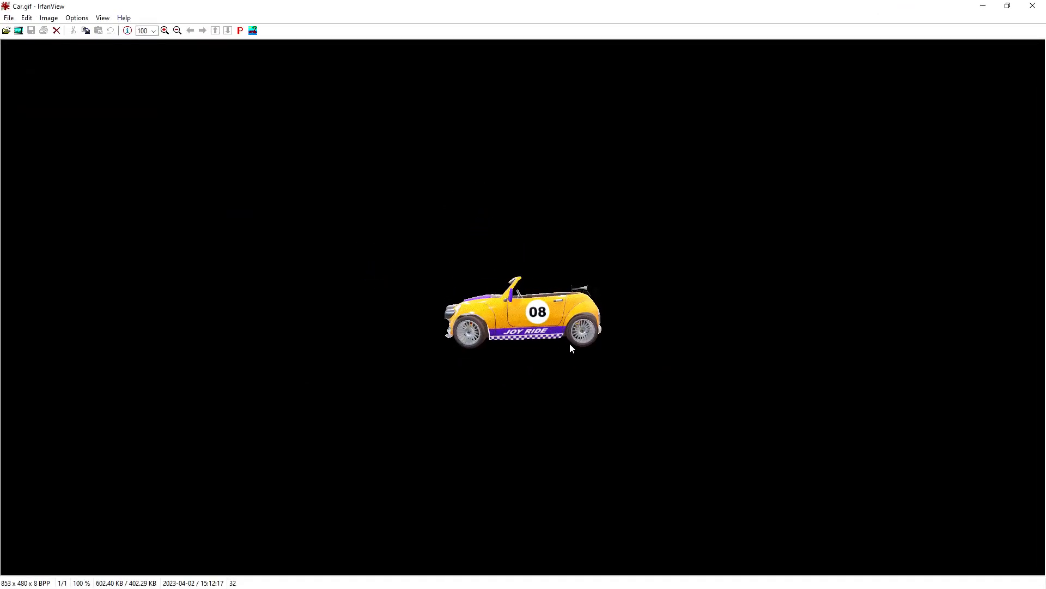
left_click(1032, 6)
left_click(853, 233)
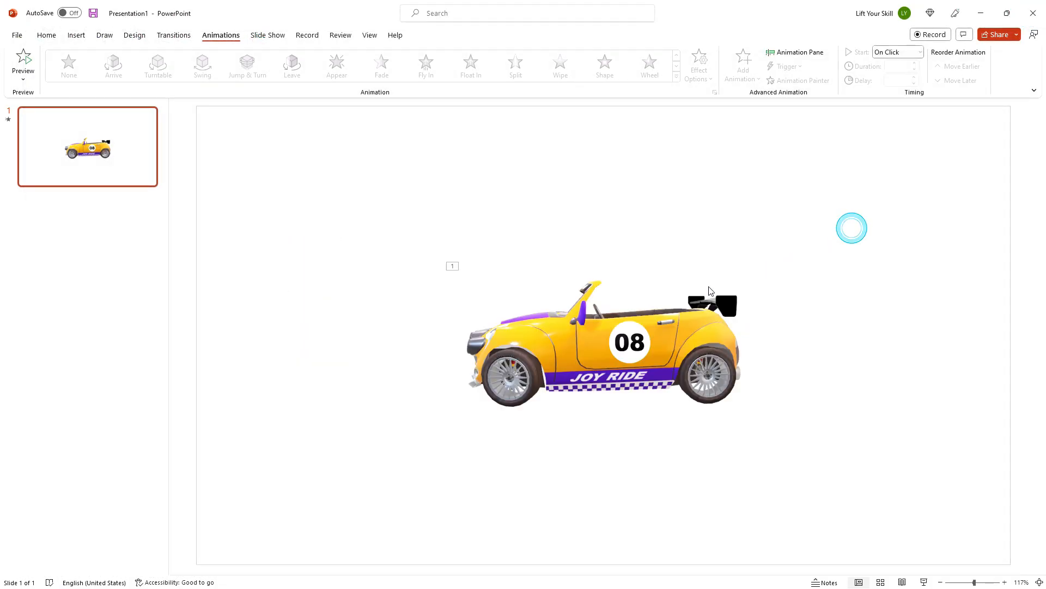
Step: Add a second slide and draw a horizontal line about 5.48 inches wide across its middle
left_click(133, 180)
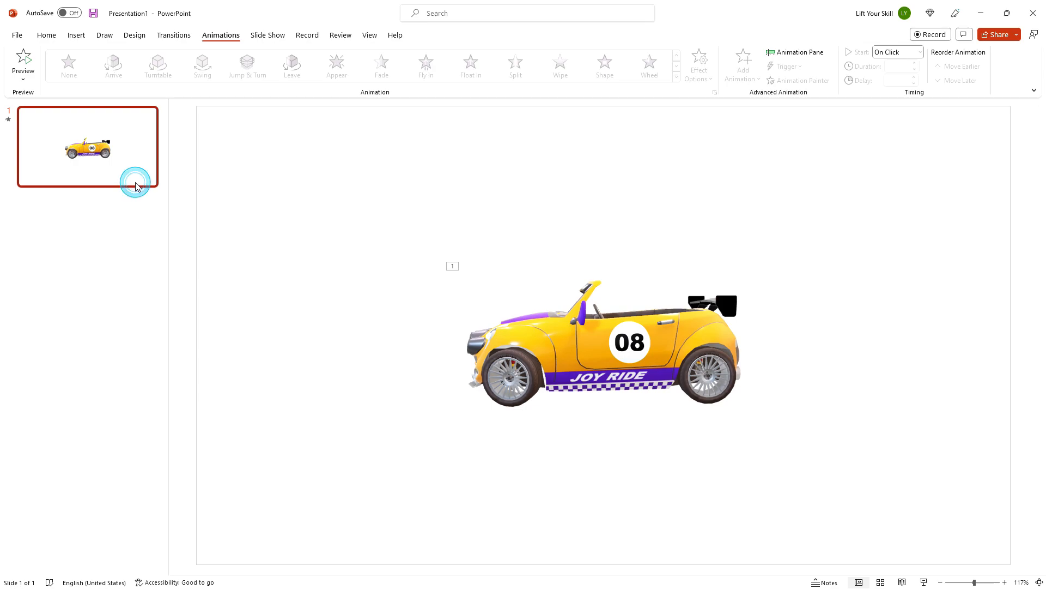
key("Return")
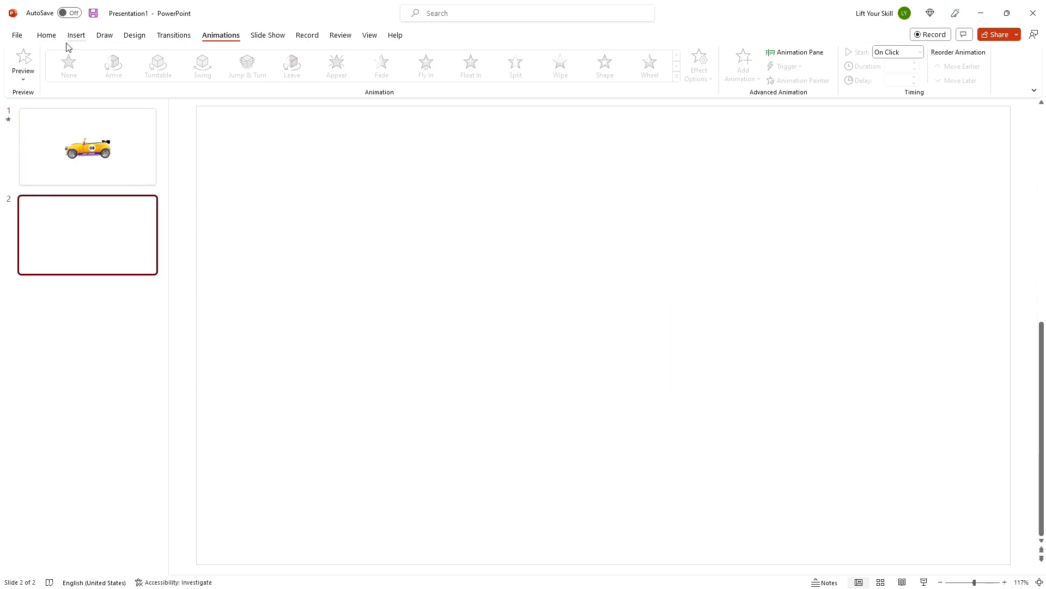
left_click(46, 36)
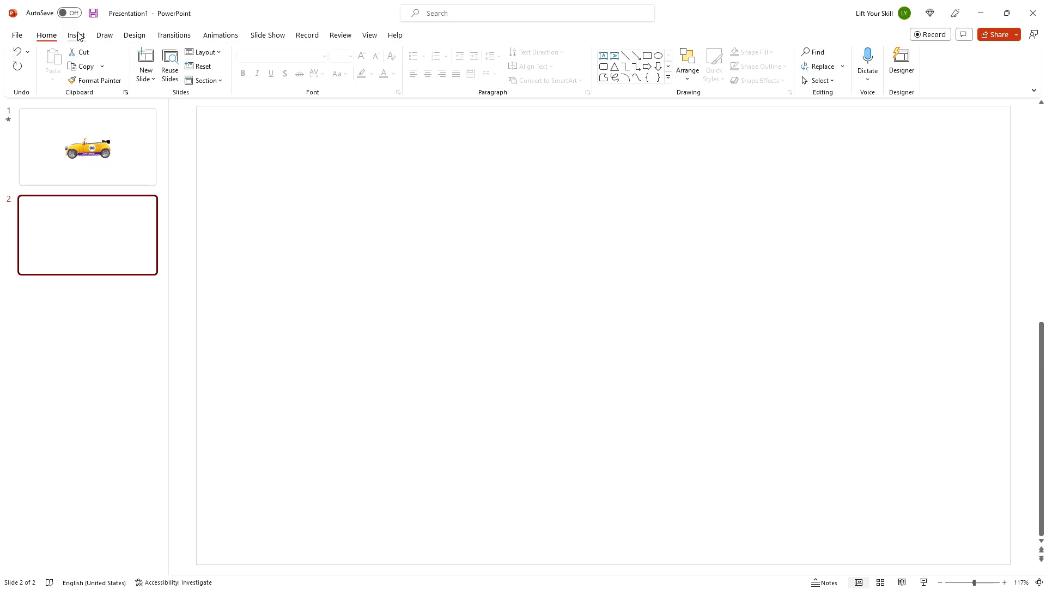
left_click(625, 56)
left_click_drag(455, 347, 790, 348)
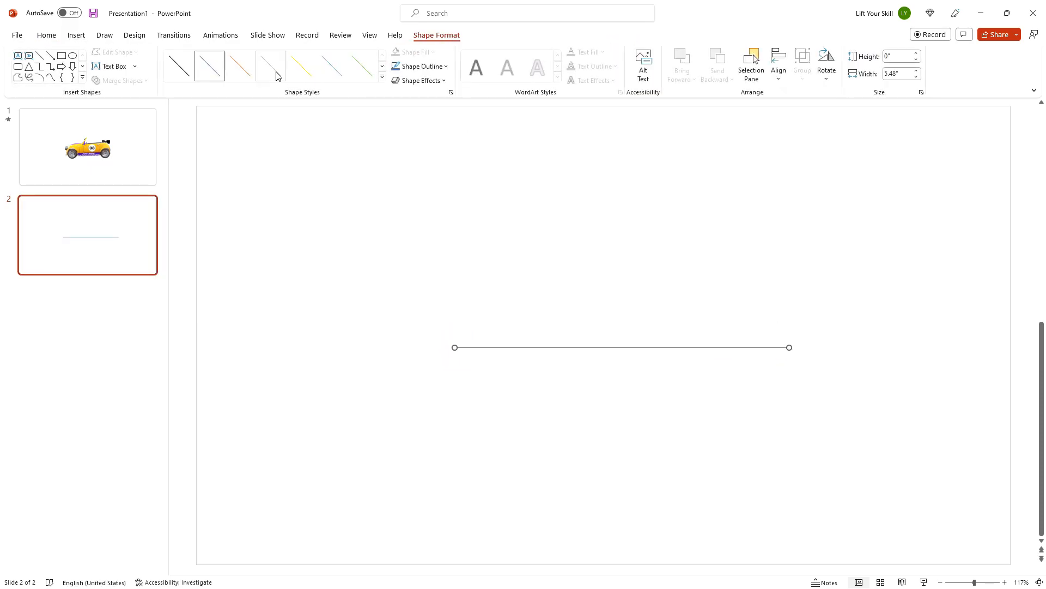
Step: Insert a car icon found by searching the stock icons for car
left_click(77, 35)
left_click(231, 60)
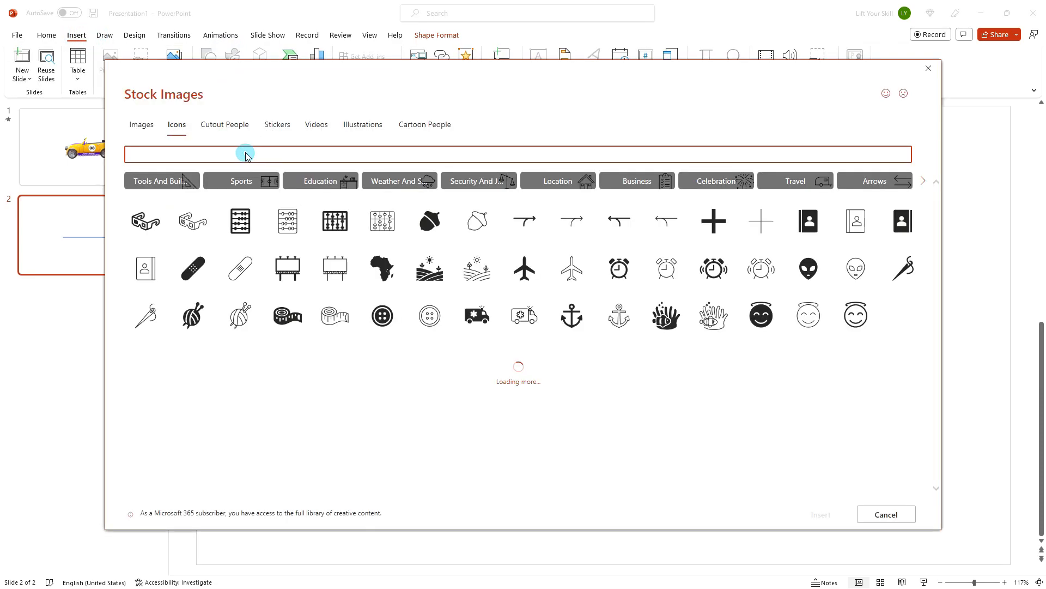
type("car")
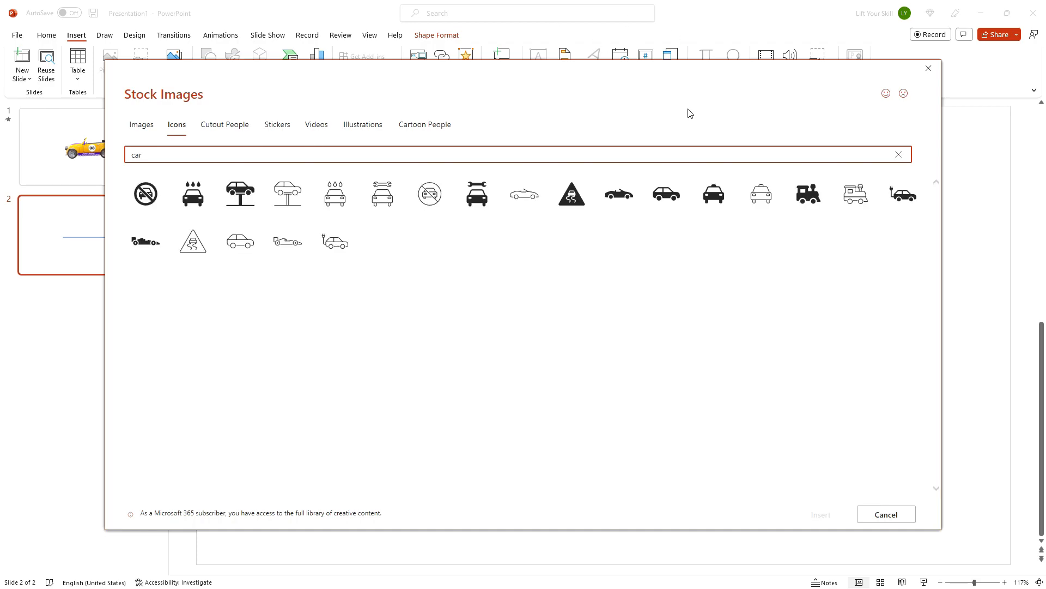
left_click(671, 200)
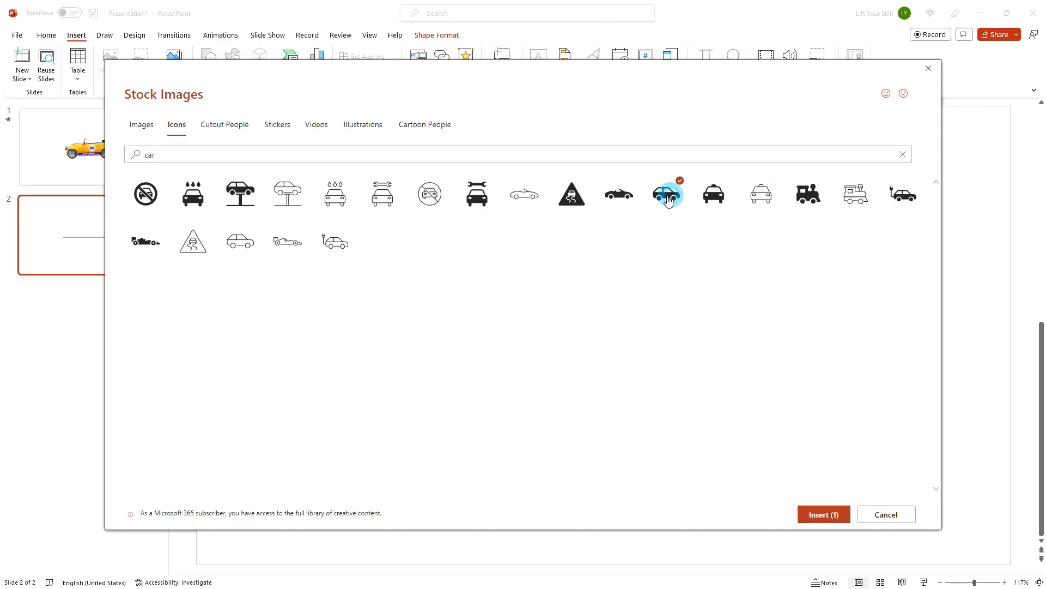
left_click(814, 512)
Step: Move the car icon to the right end of the line and flip it horizontally
left_click_drag(582, 326, 744, 327)
left_click(590, 68)
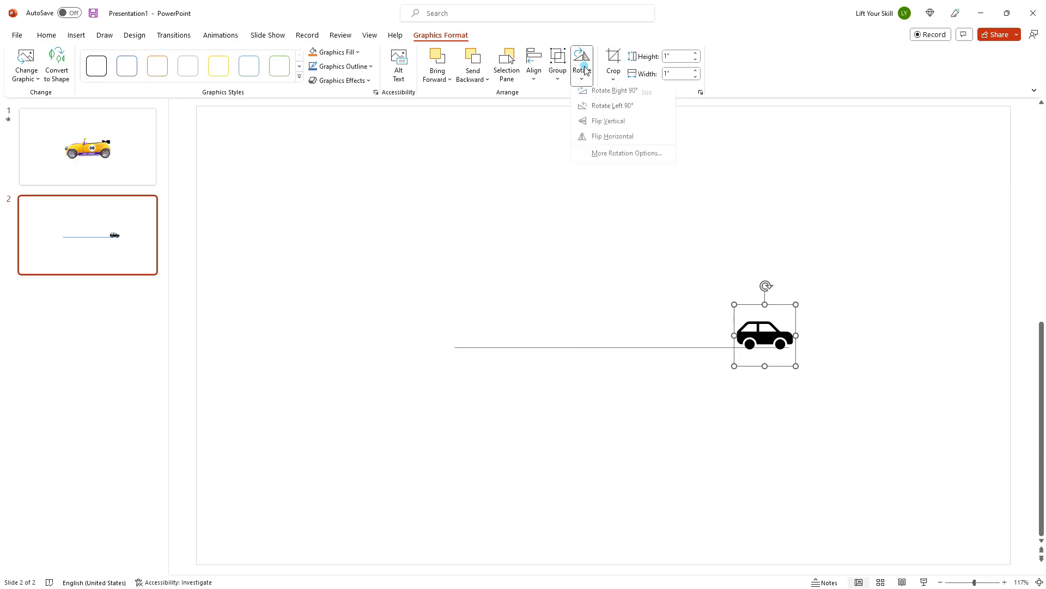
left_click(602, 137)
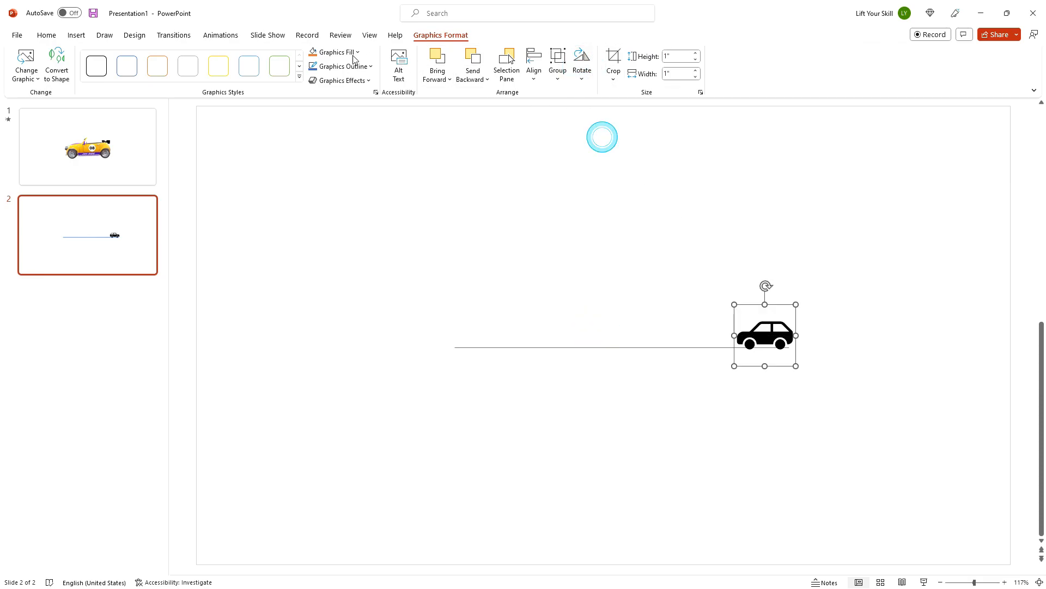
Step: Apply a Left motion path animation to the car icon
left_click(222, 35)
left_click(674, 81)
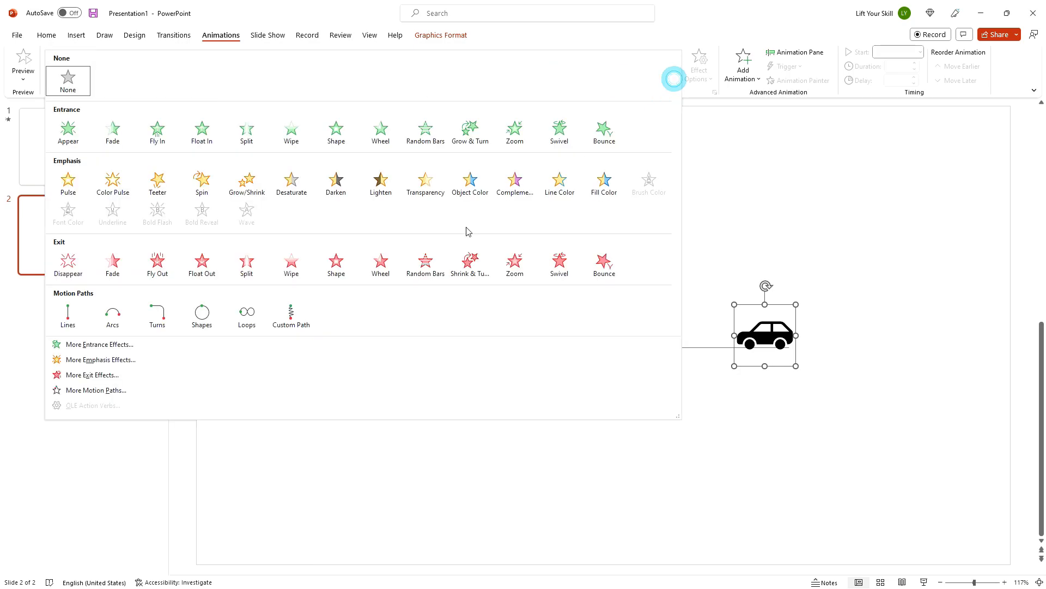
left_click(96, 390)
scroll(489, 289, "down", 1)
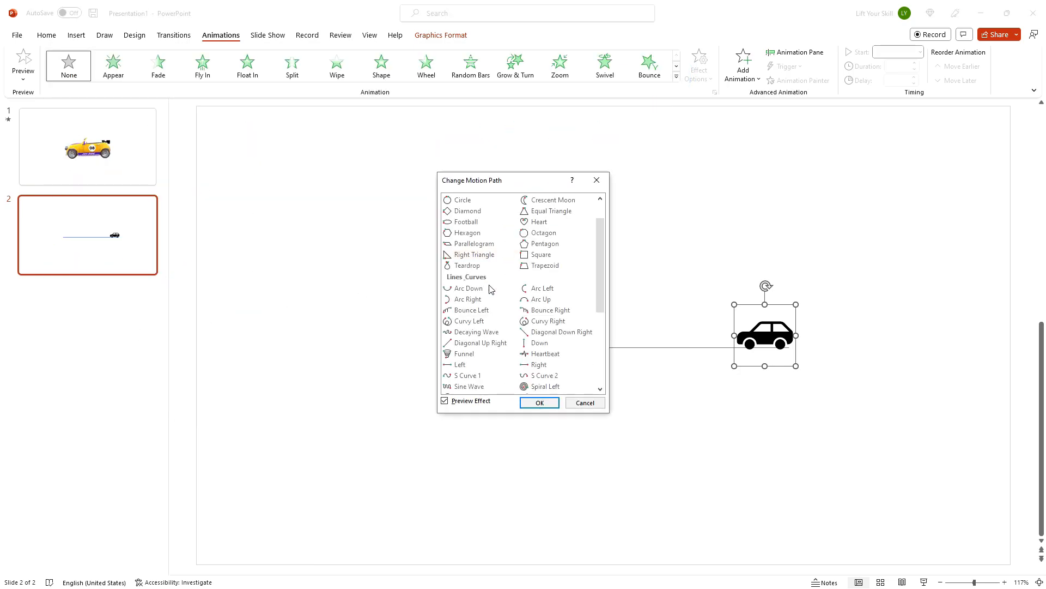
left_click(457, 365)
left_click(533, 405)
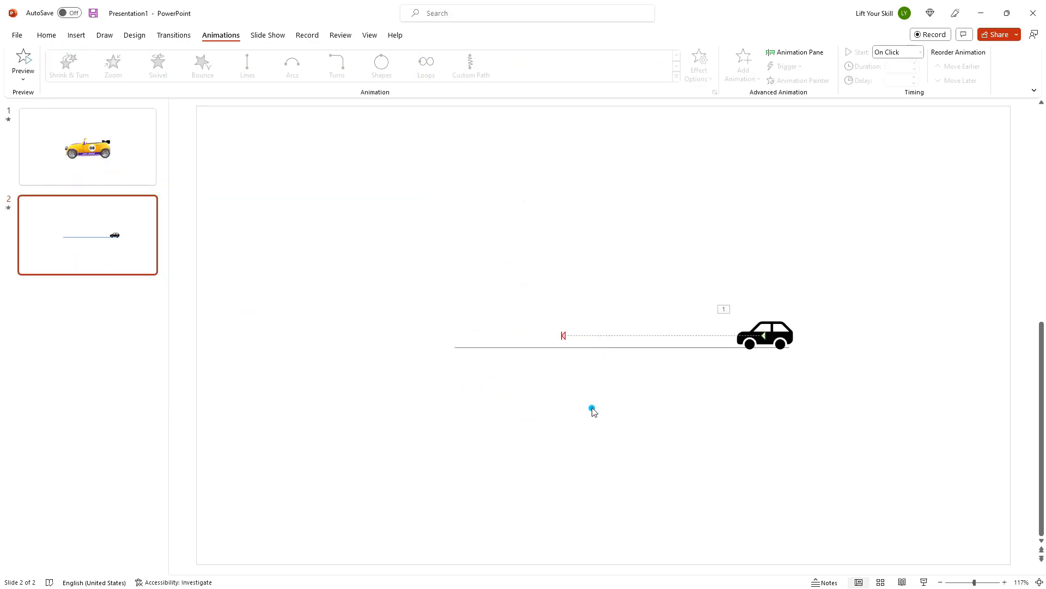
Step: Play the slideshow from the current slide to preview the car moving along the line
left_click(592, 407)
key("shift+F5")
left_click(610, 406)
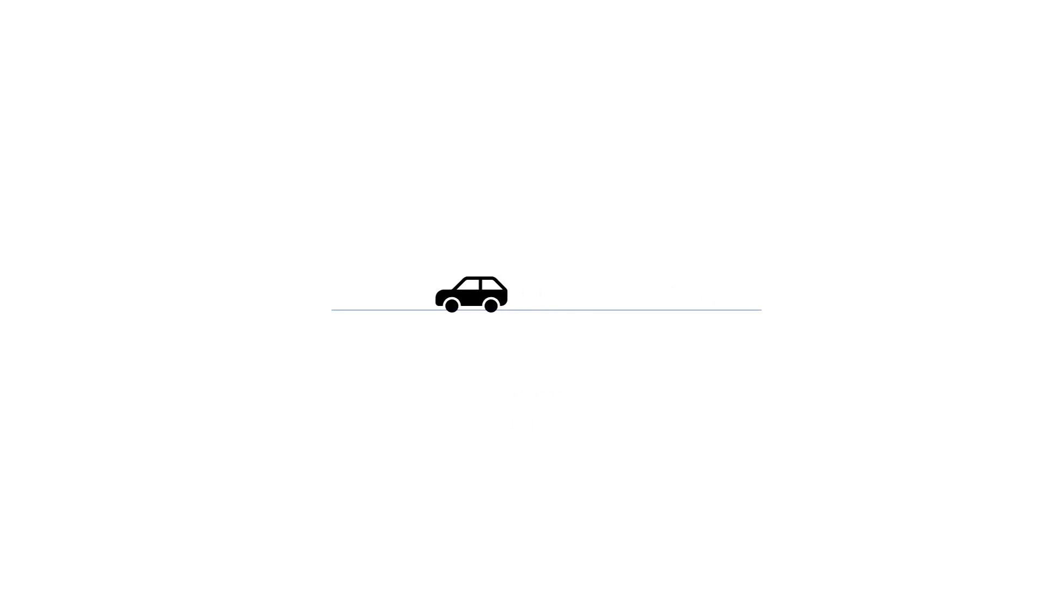
Step: End the slideshow and export slide 2 only as a transparent animated GIF named Car2
left_click(864, 398)
left_click(865, 398)
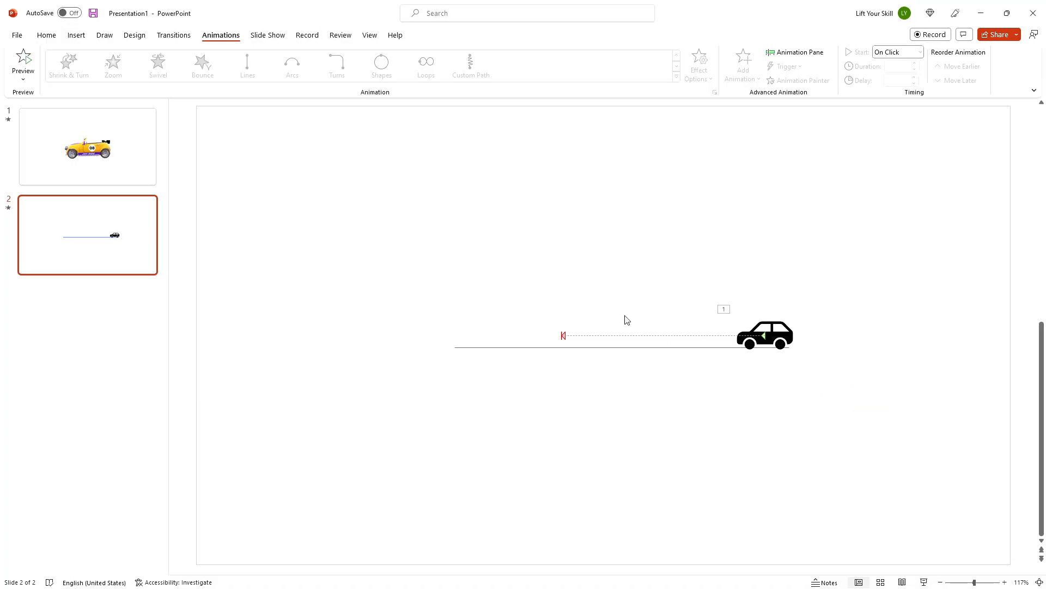
left_click(17, 35)
left_click(33, 245)
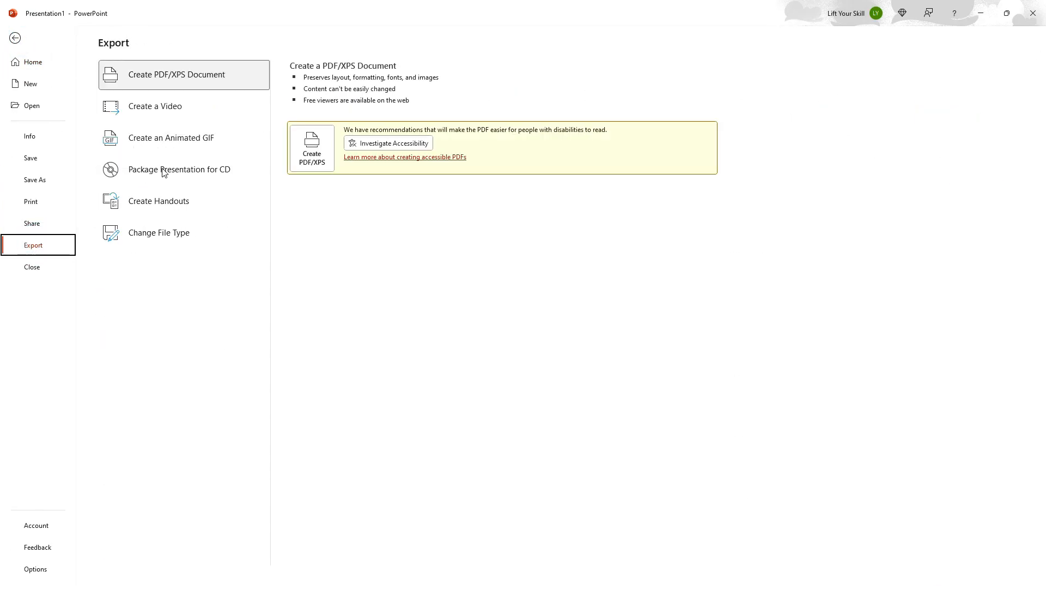
left_click(179, 138)
double_click(331, 195)
type("2")
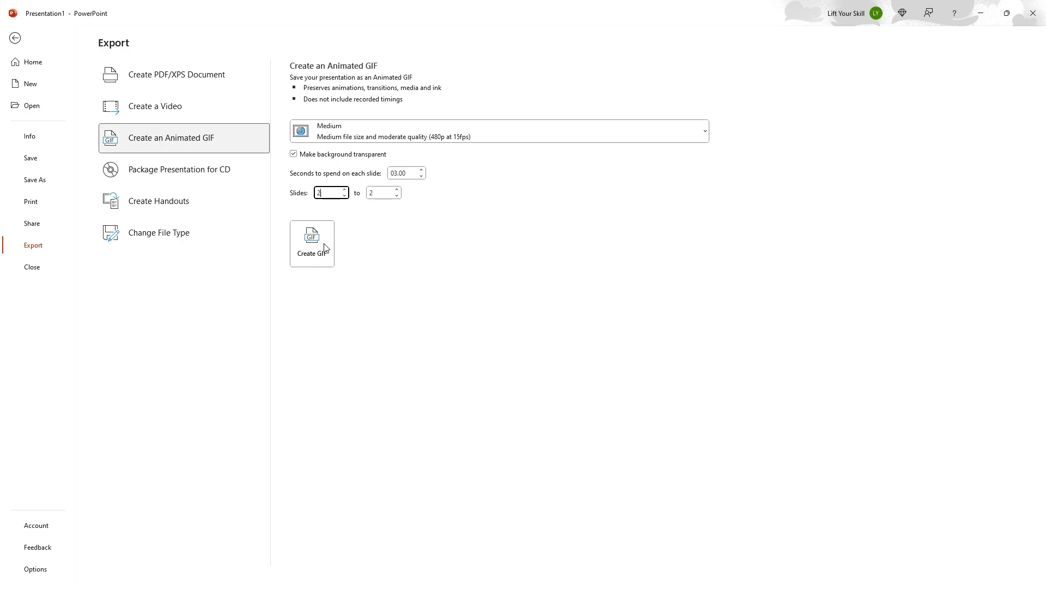
scroll(35, 131, "up", 5)
left_click(44, 154)
triple_click(112, 220)
type("Car2")
key("Return")
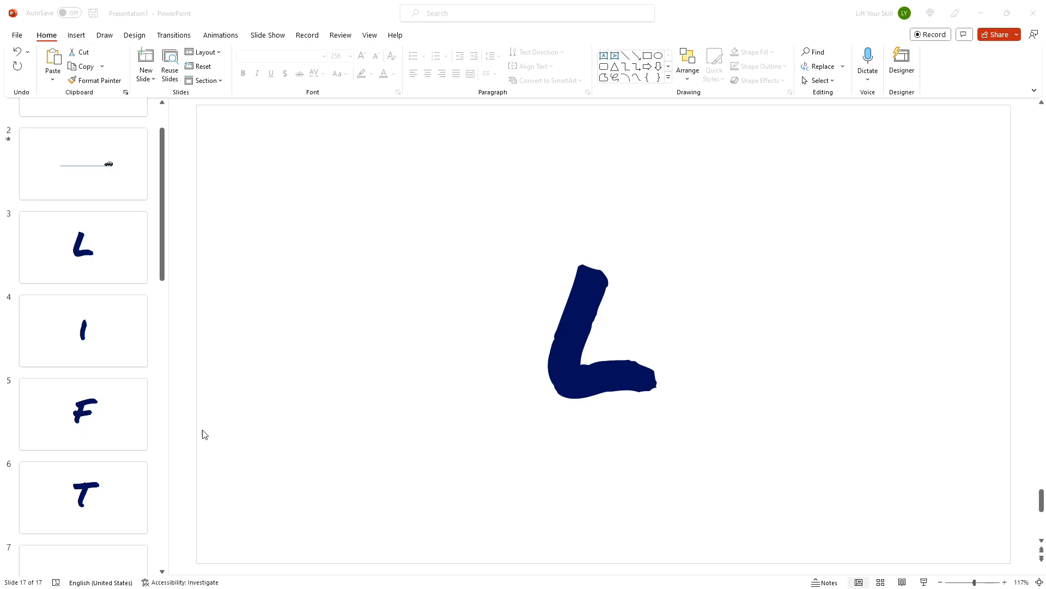
Step: Export slides 3 to 17 of handwritten letters as an animated GIF with 00.15 seconds per slide
left_click(108, 253)
left_click(519, 302)
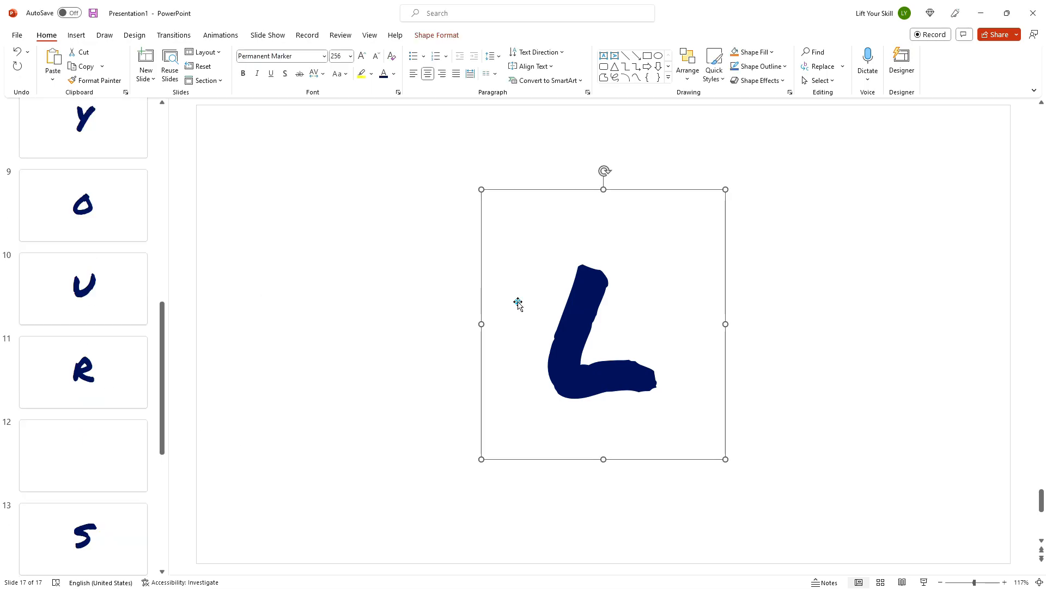
scroll(87, 297, "up", 1)
scroll(89, 301, "up", 10)
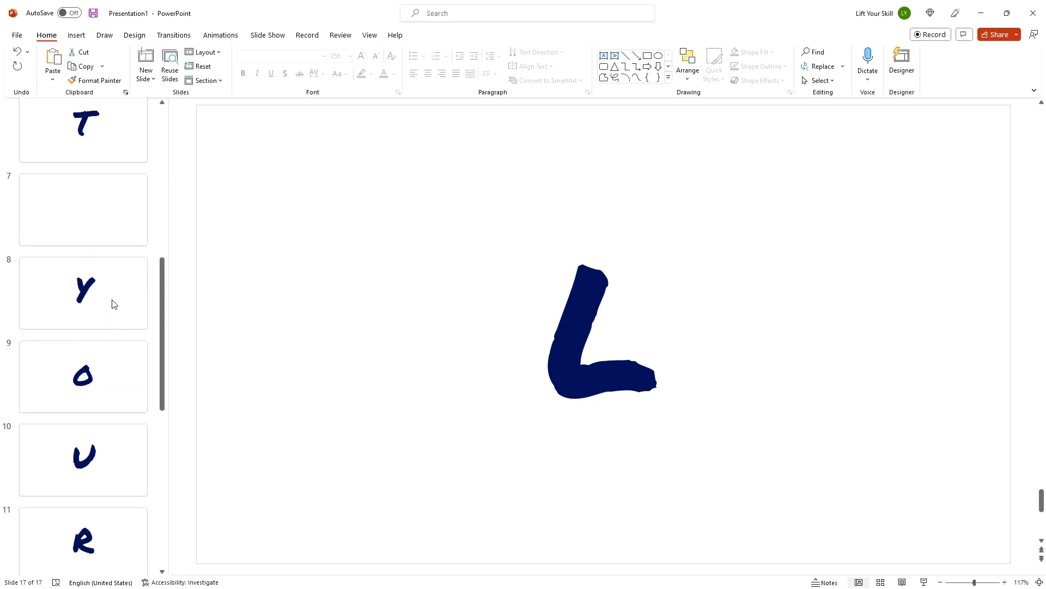
left_click(105, 236)
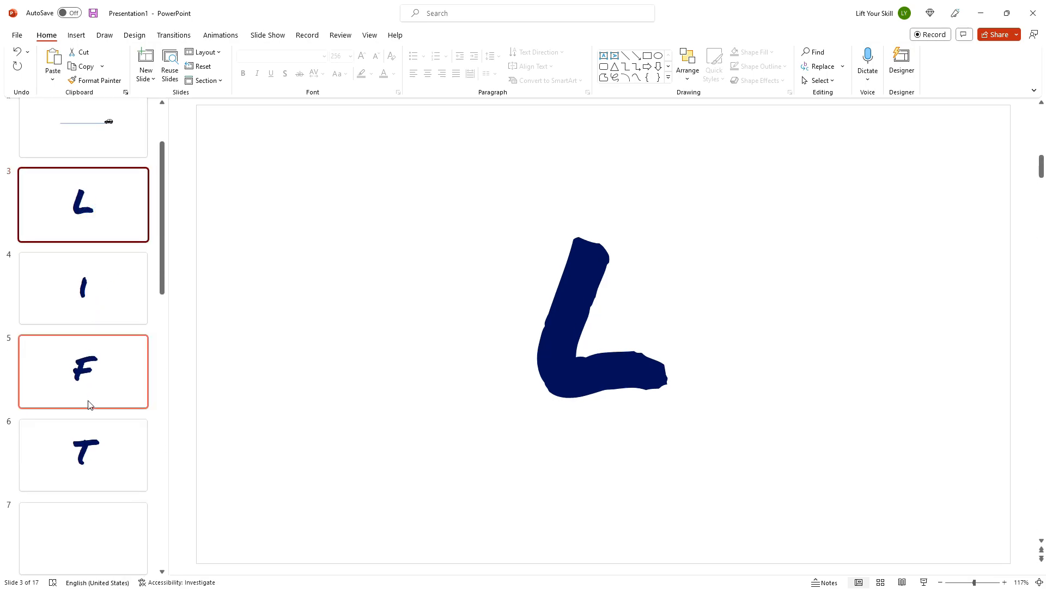
left_click(477, 385)
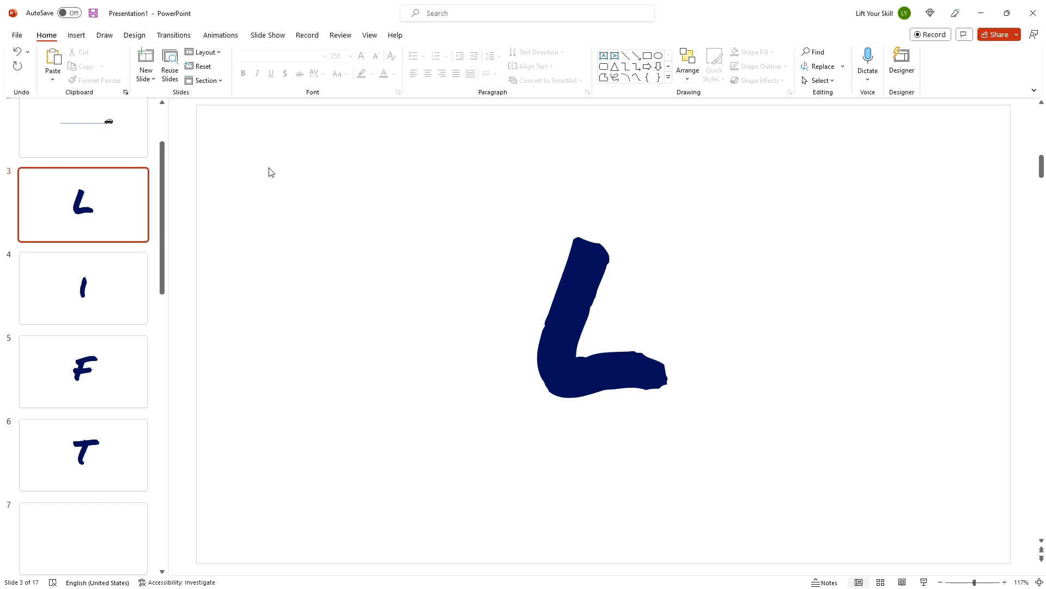
left_click(17, 35)
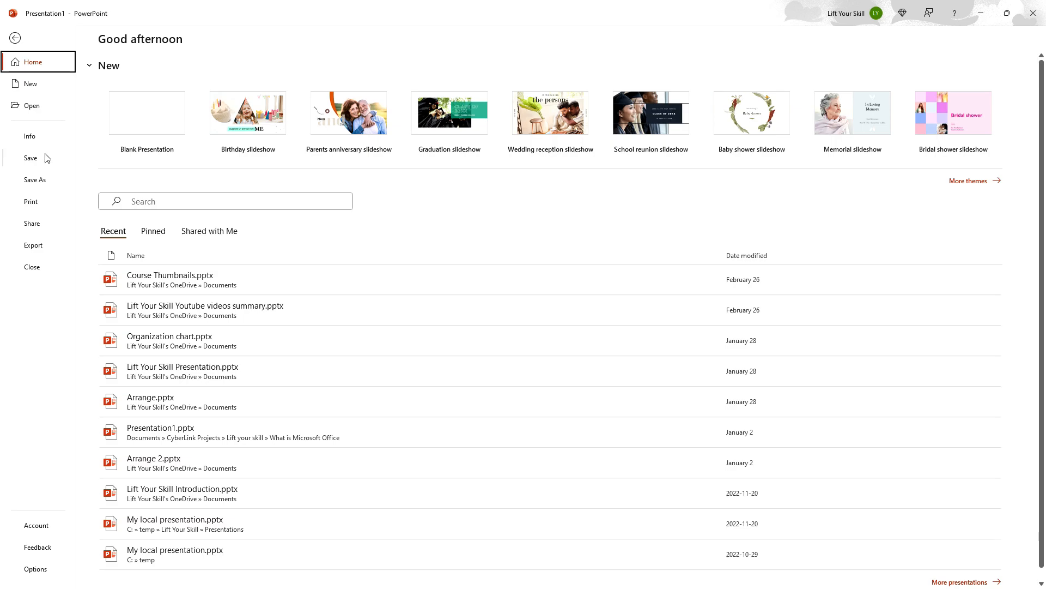
left_click(31, 248)
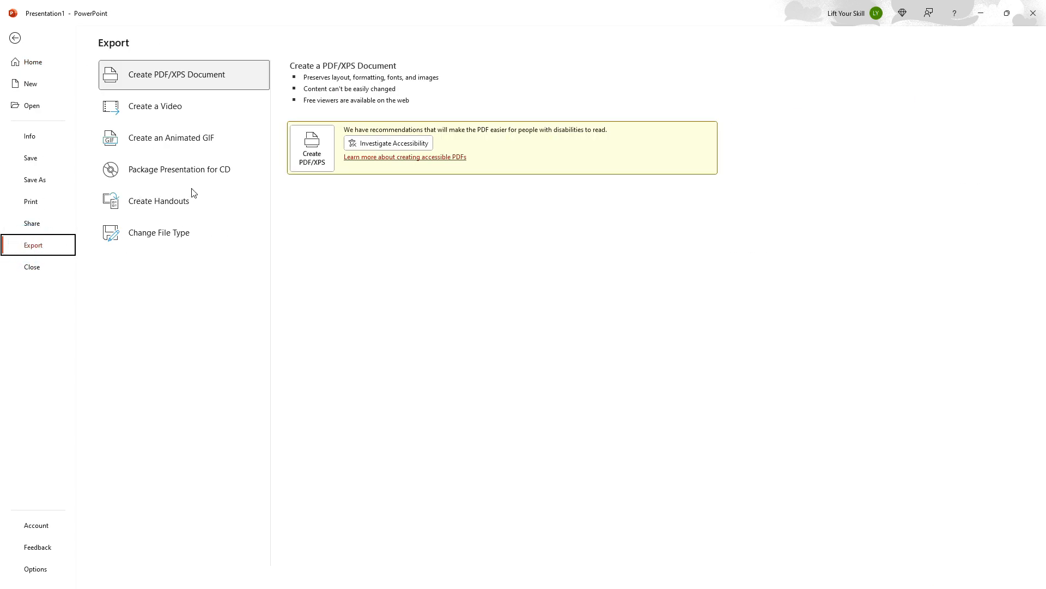
left_click(201, 143)
left_click(392, 172)
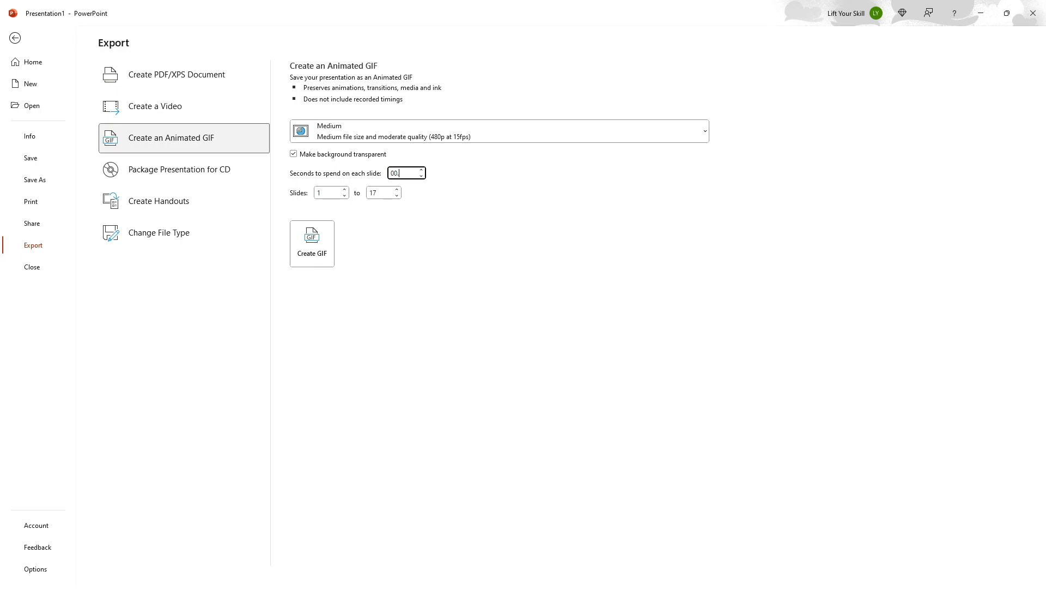
left_click(327, 199)
left_click(329, 194)
type("3")
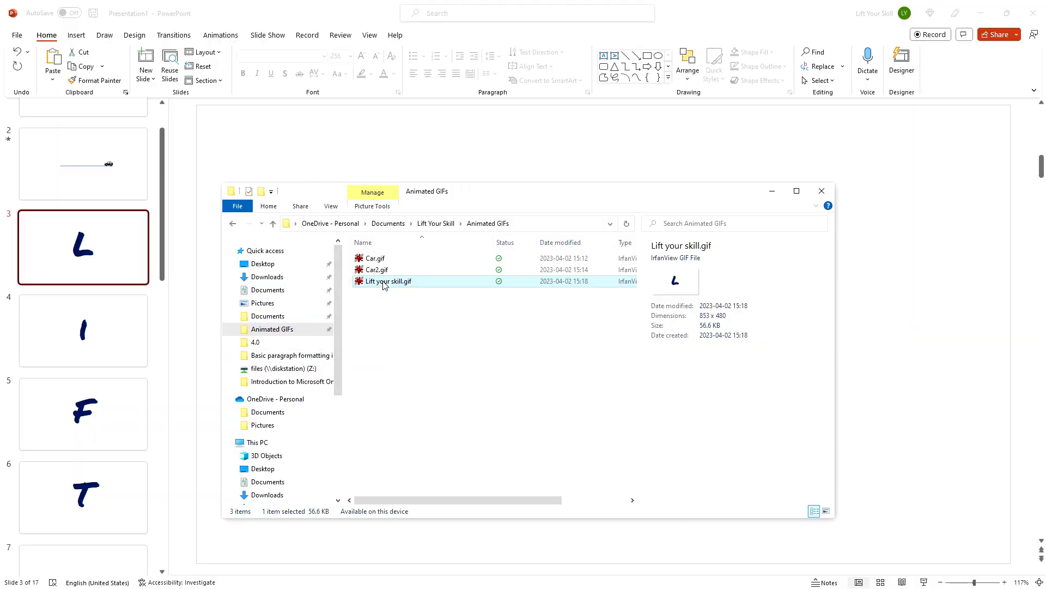
Step: Open the exported Lift your skill.gif to preview it, and close the viewer and the folder window
double_click(385, 283)
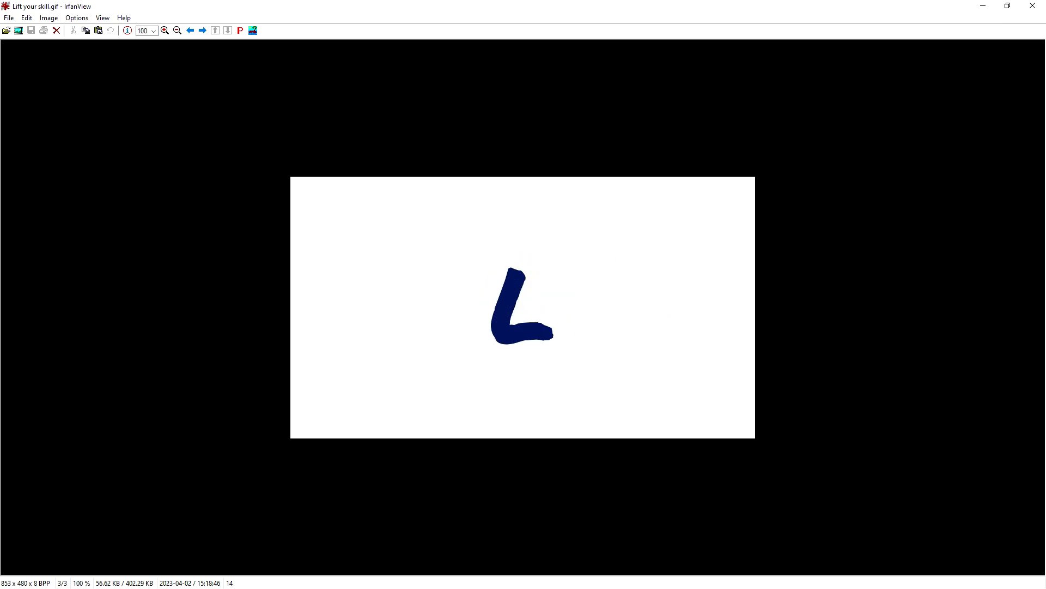
left_click(1033, 7)
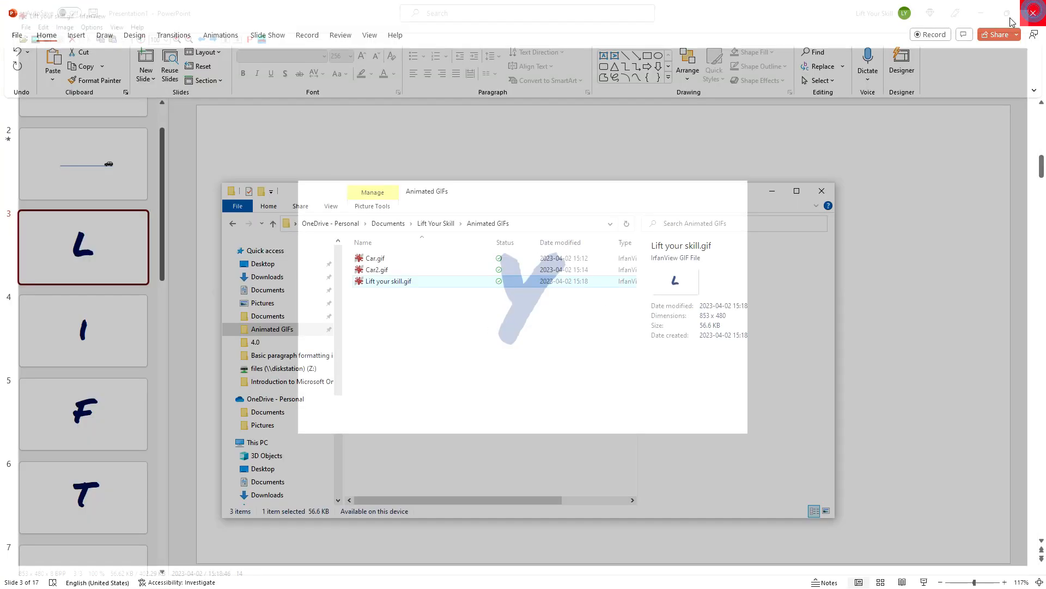
left_click(750, 159)
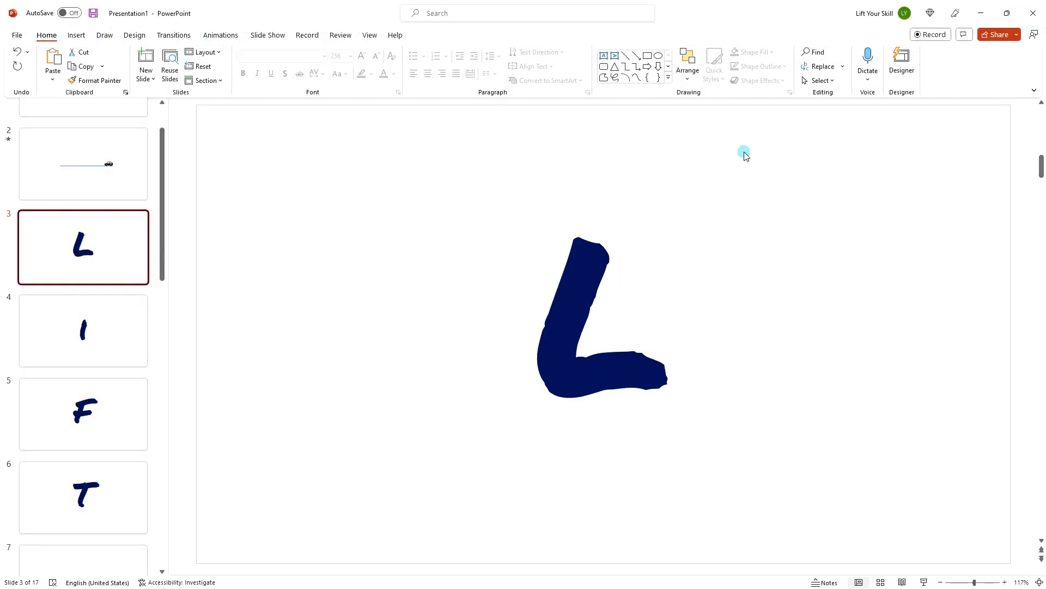
Step: Insert the green checkmark 3D model, found by searching online 3D models, on the new last slide
left_click(107, 412)
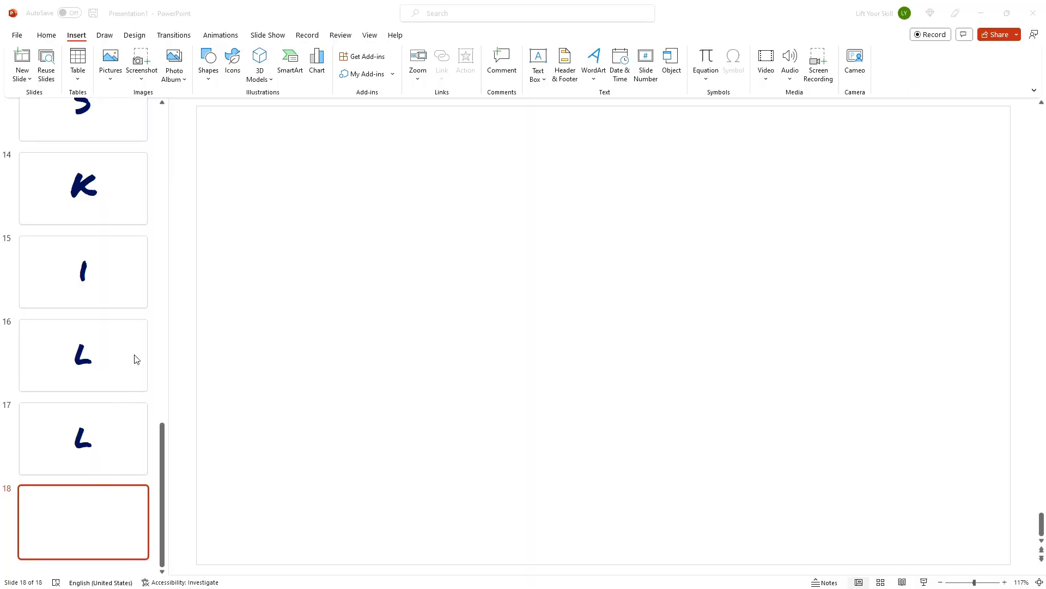
left_click(262, 59)
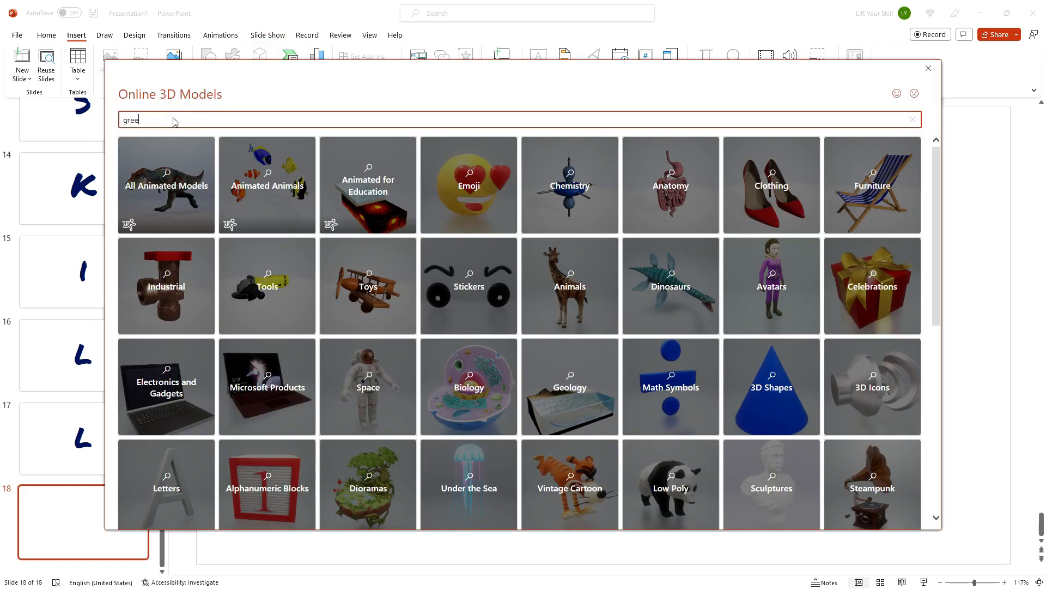
type("green checkmark")
key("Return")
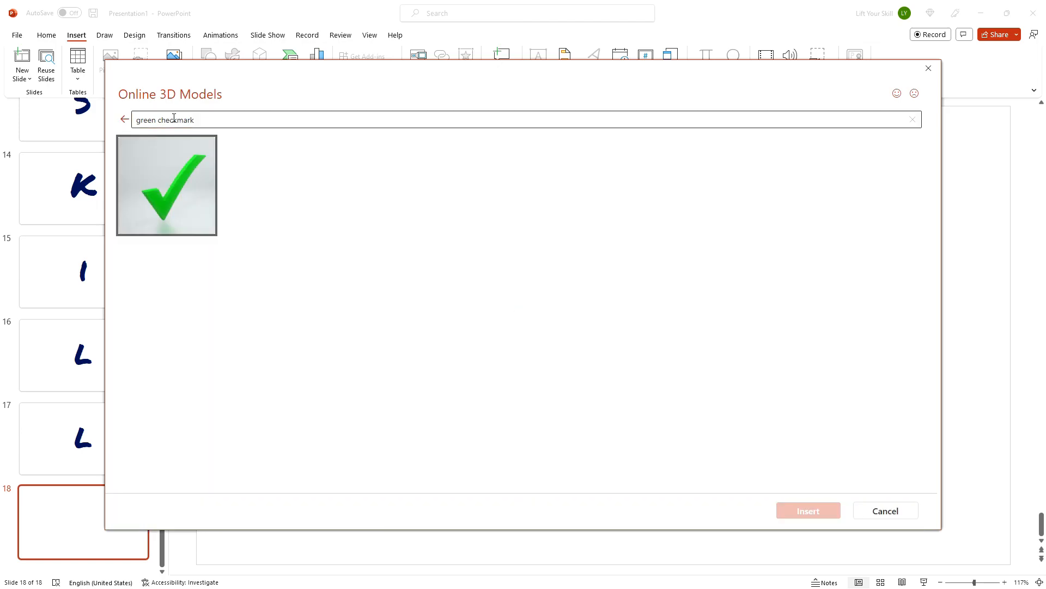
double_click(183, 203)
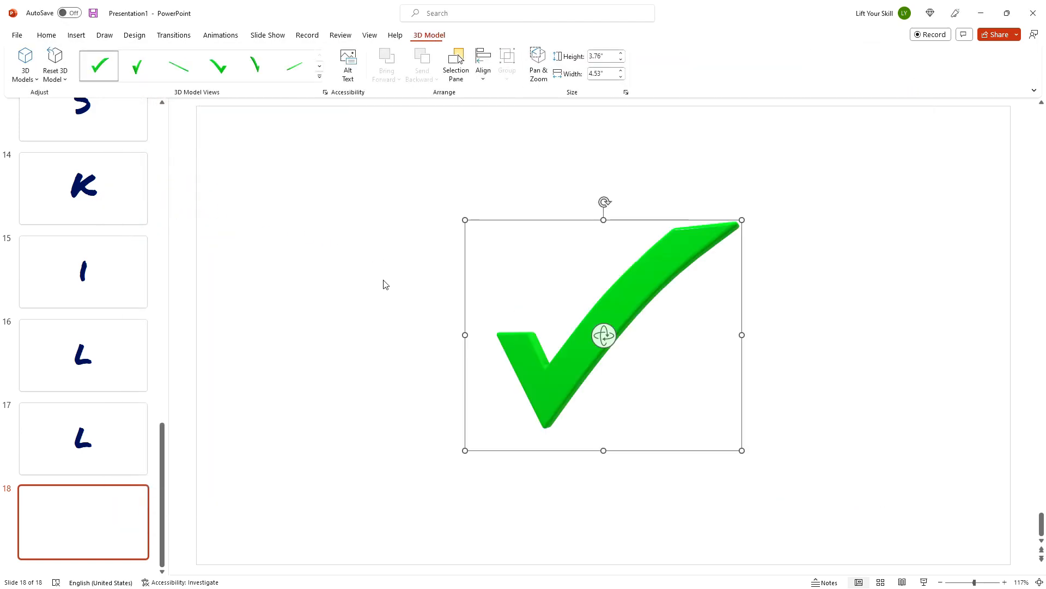
Step: Apply the Turntable animation to the checkmark 3D model
left_click(229, 35)
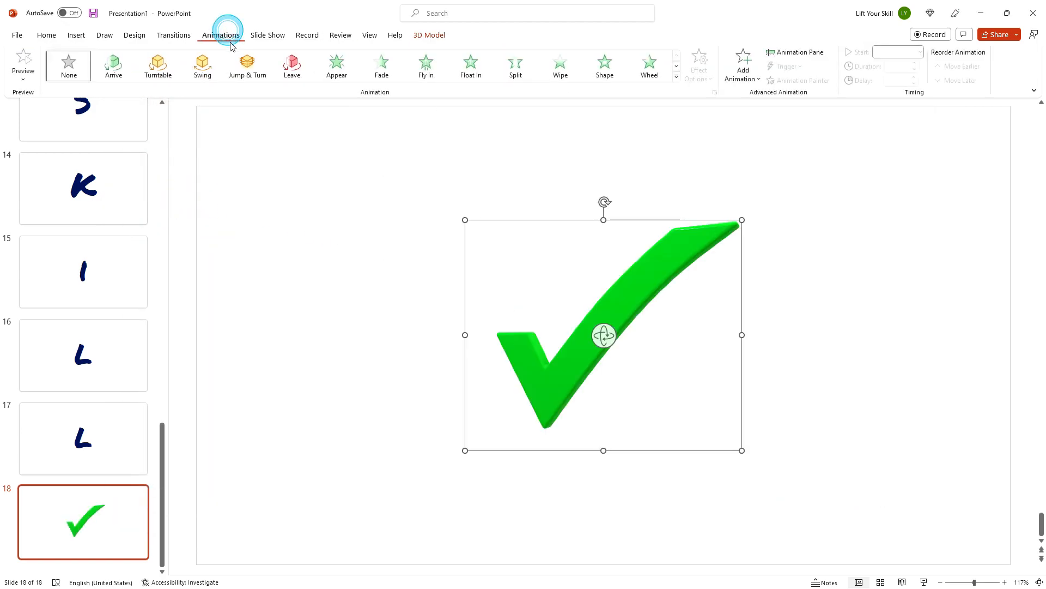
left_click(162, 72)
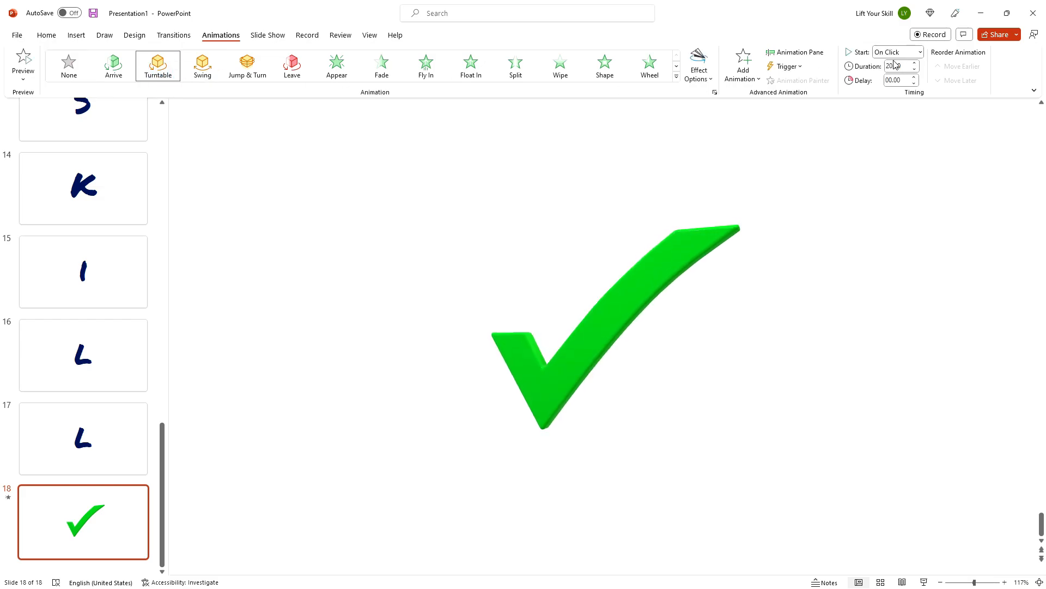
Step: Start exporting slide 18 as an animated GIF, setting the first slide of the range
left_click(17, 35)
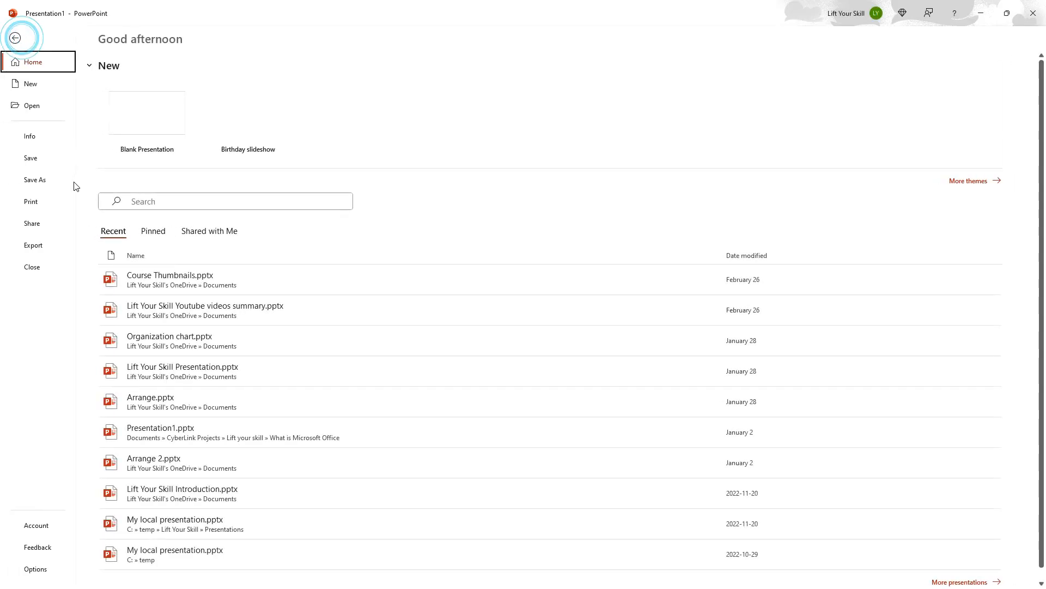
left_click(33, 245)
left_click(180, 137)
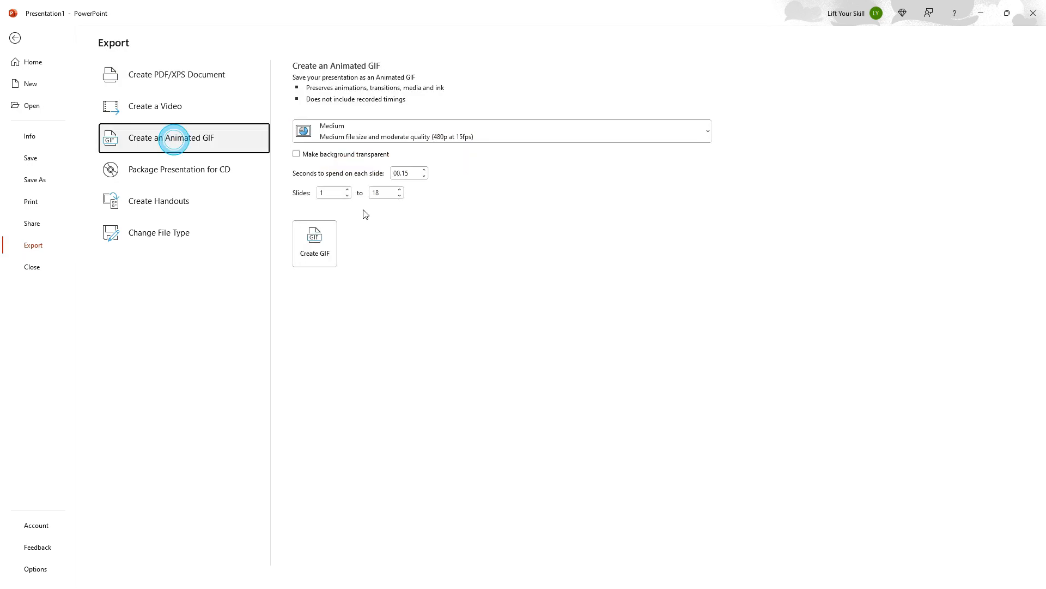
left_click(331, 193)
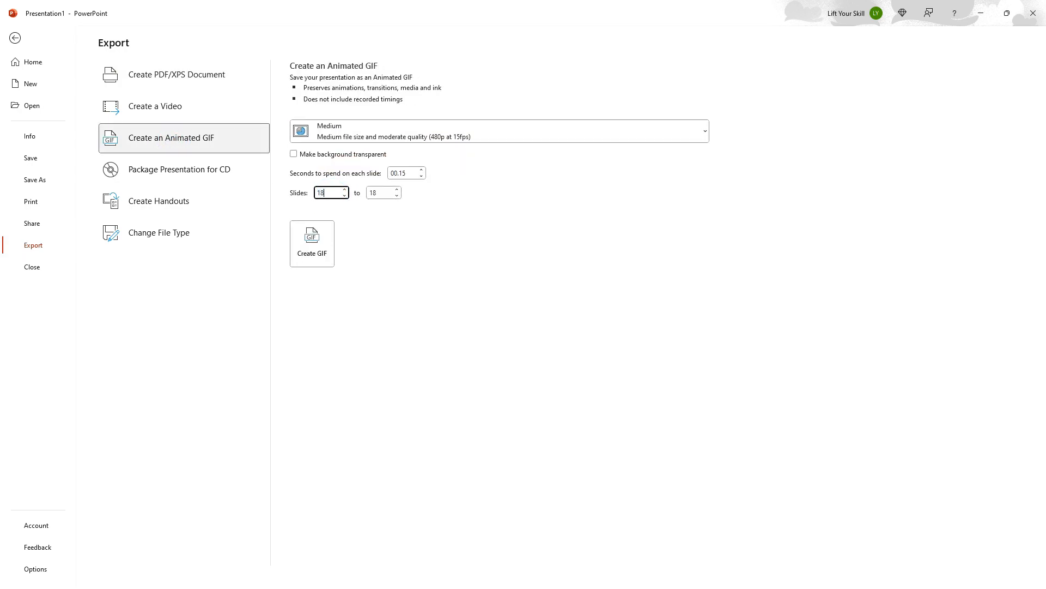